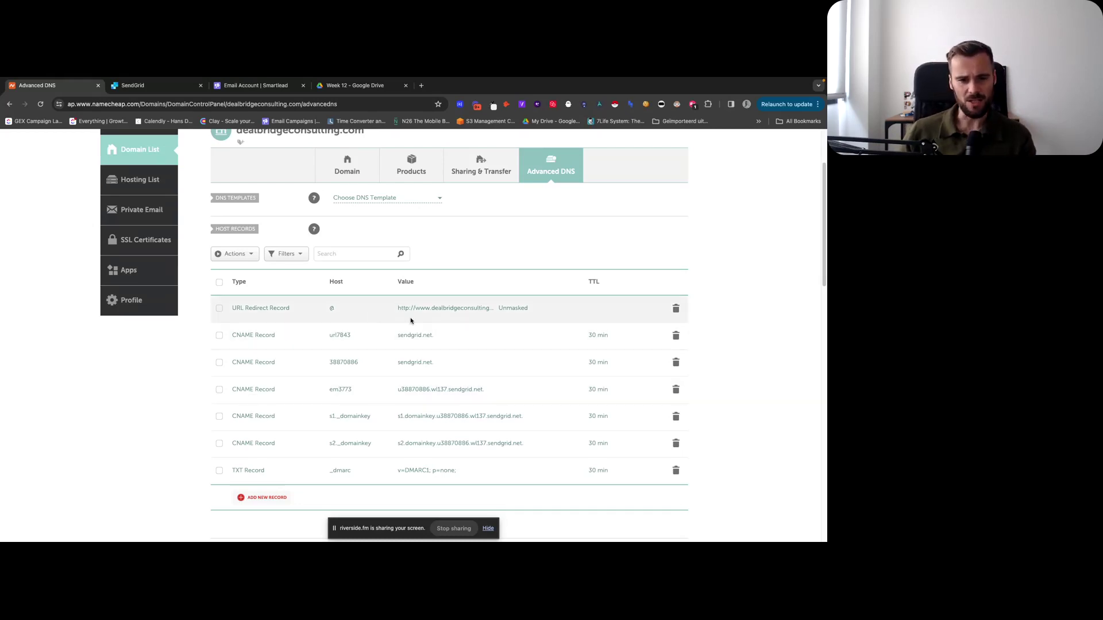
Review Namecheap's SendGrid CNAME entries for dealbridgeconsulting.com, such as url7843 pointing to sendgrid.net.
scroll(351, 315, "up", 3)
left_click_drag(237, 209, 353, 210)
left_click(353, 209)
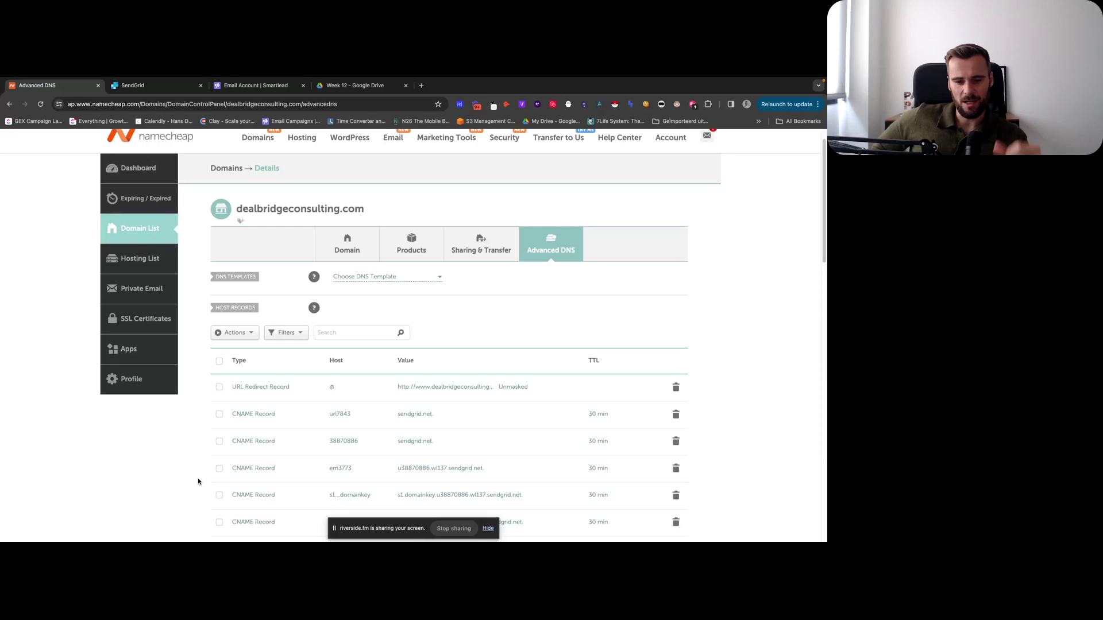
scroll(187, 477, "down", 1)
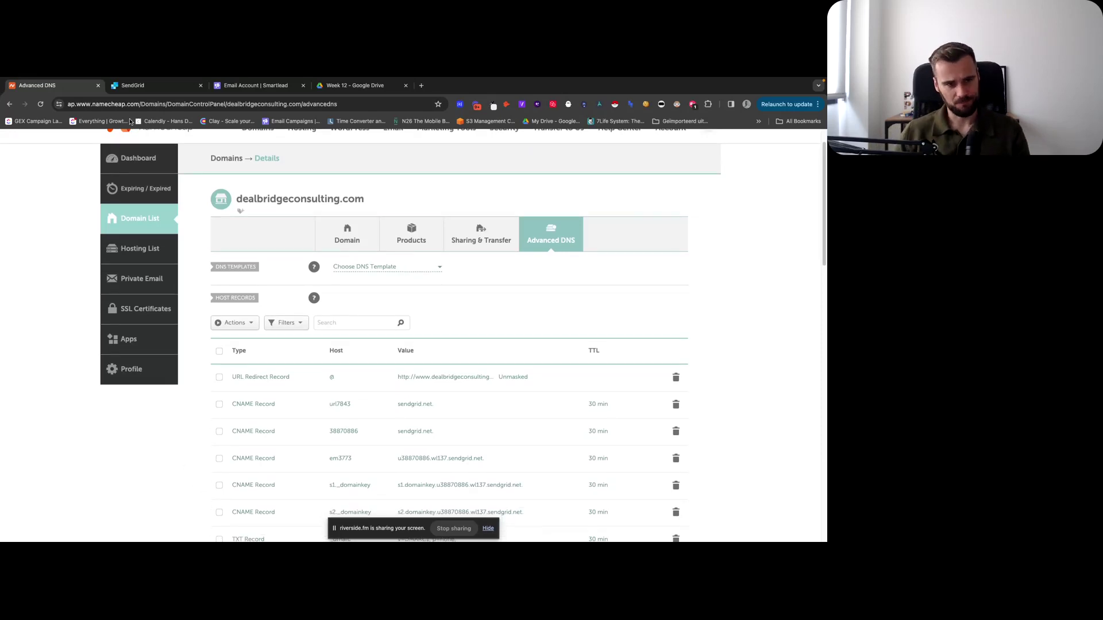
Scroll through SendGrid's Install DNS Records list under Manual Setup, with its validation errors.
left_click(136, 86)
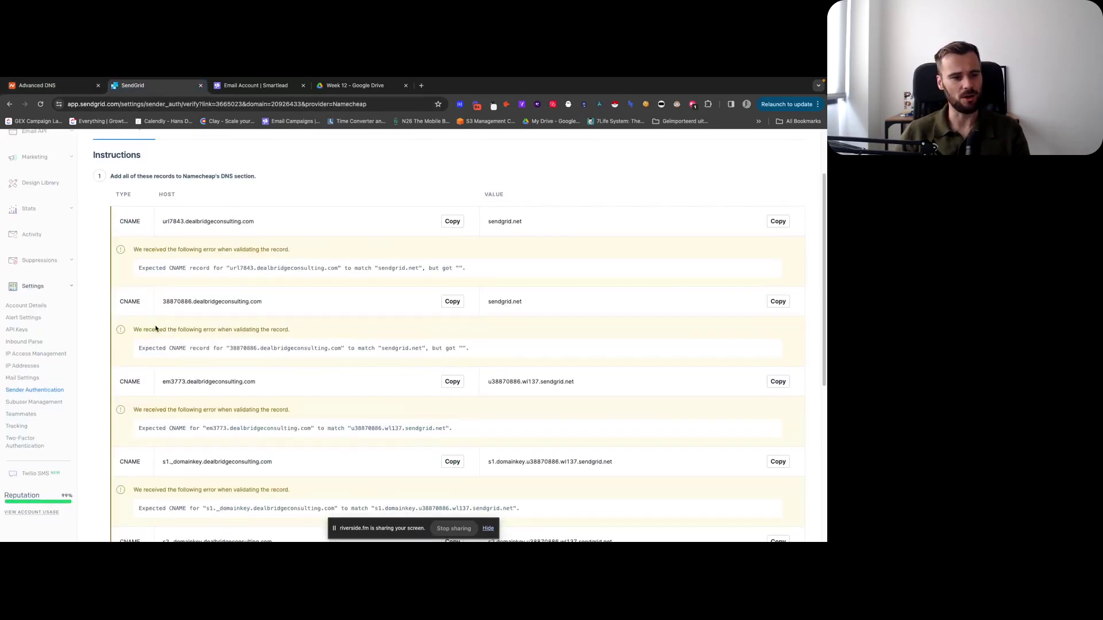
scroll(284, 351, "down", 3)
scroll(285, 352, "up", 5)
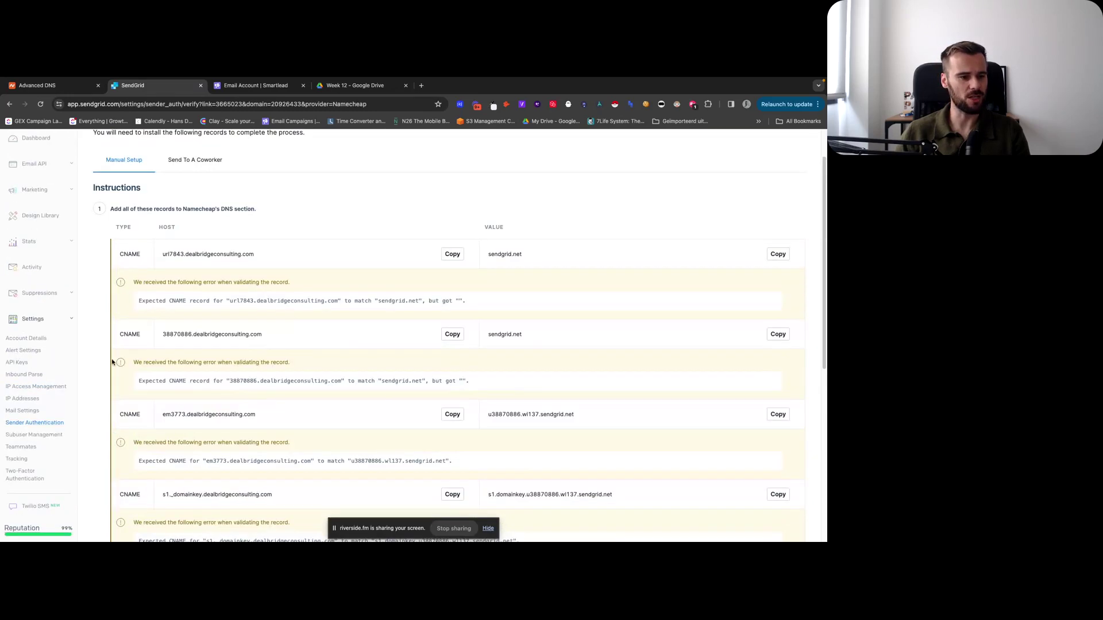
scroll(243, 328, "up", 2)
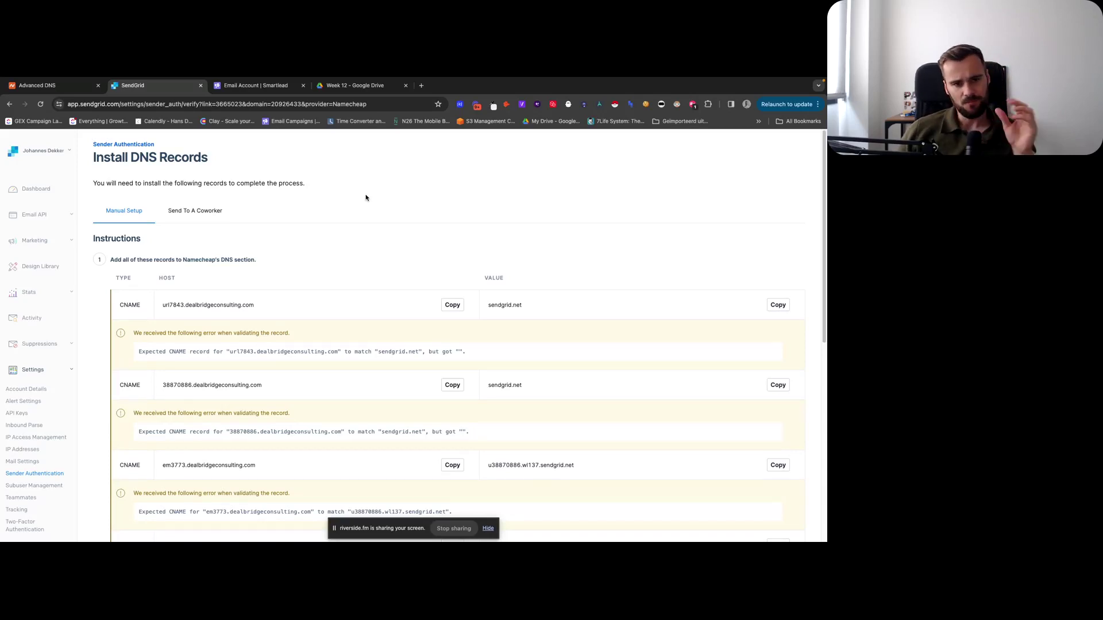
scroll(302, 321, "down", 1)
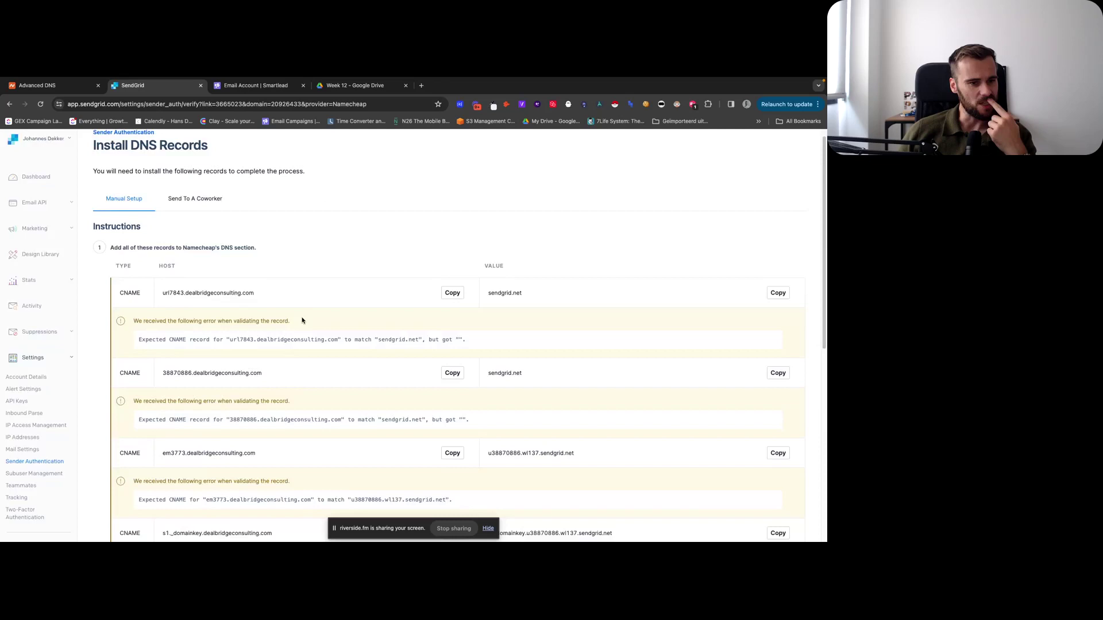
scroll(303, 320, "down", 10)
Scroll Namecheap's host records, including the _dmarc TXT record v=DMARC1; p=none with 30 min TTL.
left_click(68, 87)
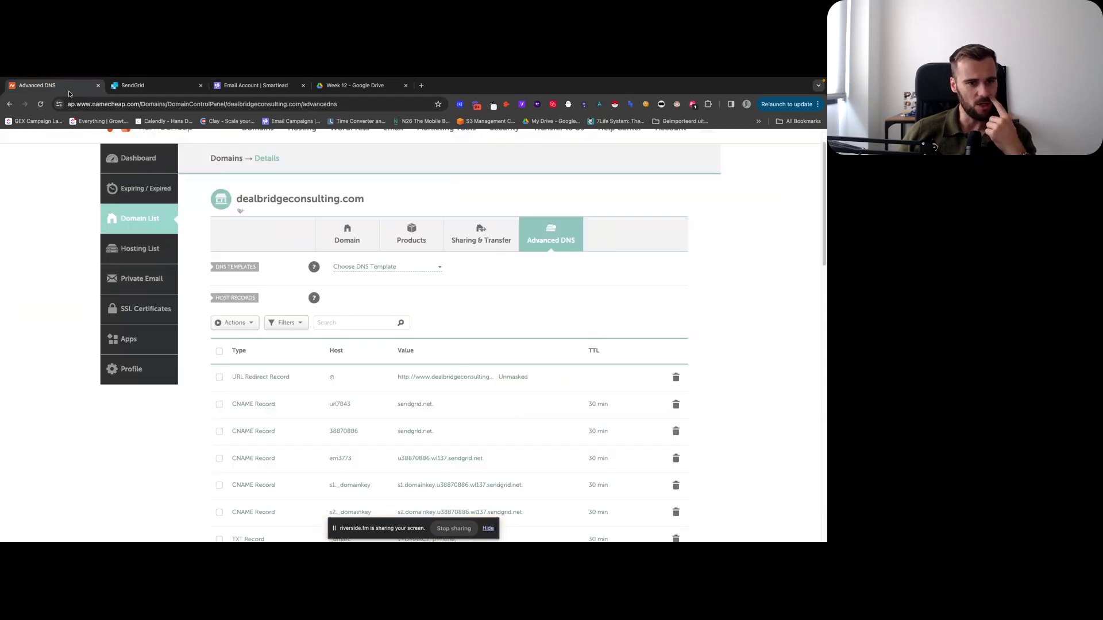
scroll(328, 308, "down", 3)
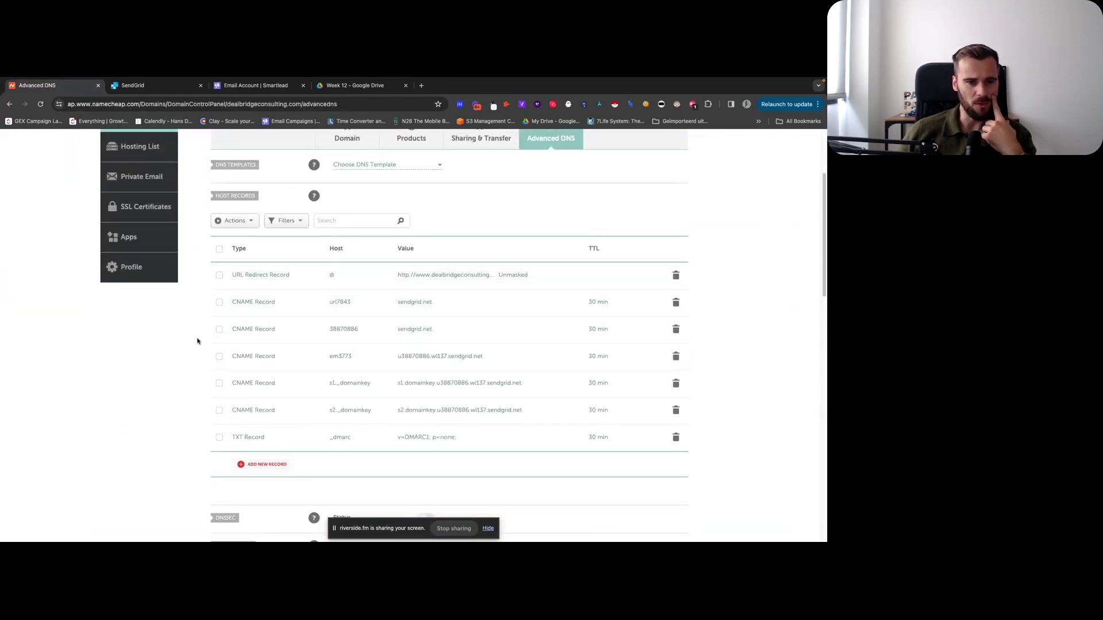
scroll(201, 330, "down", 1)
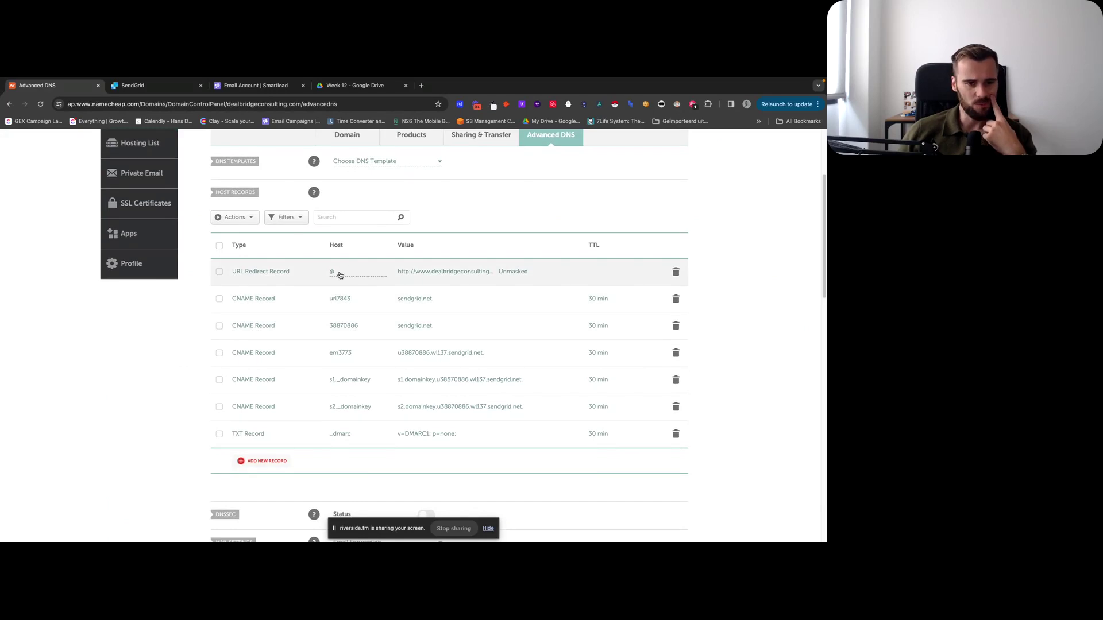
scroll(340, 276, "up", 1)
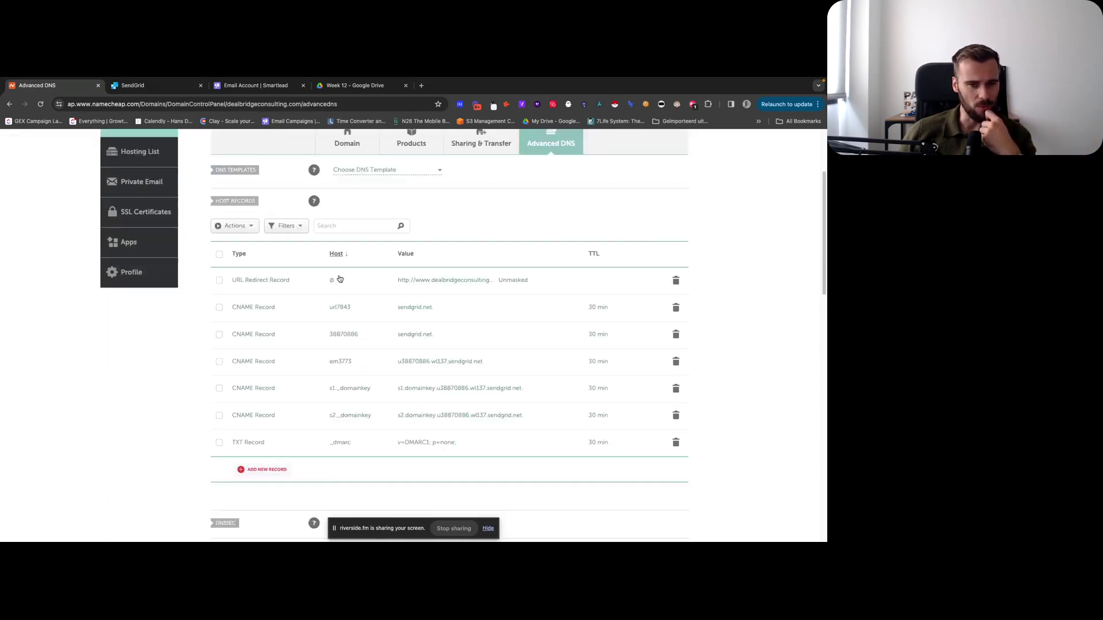
scroll(340, 278, "down", 2)
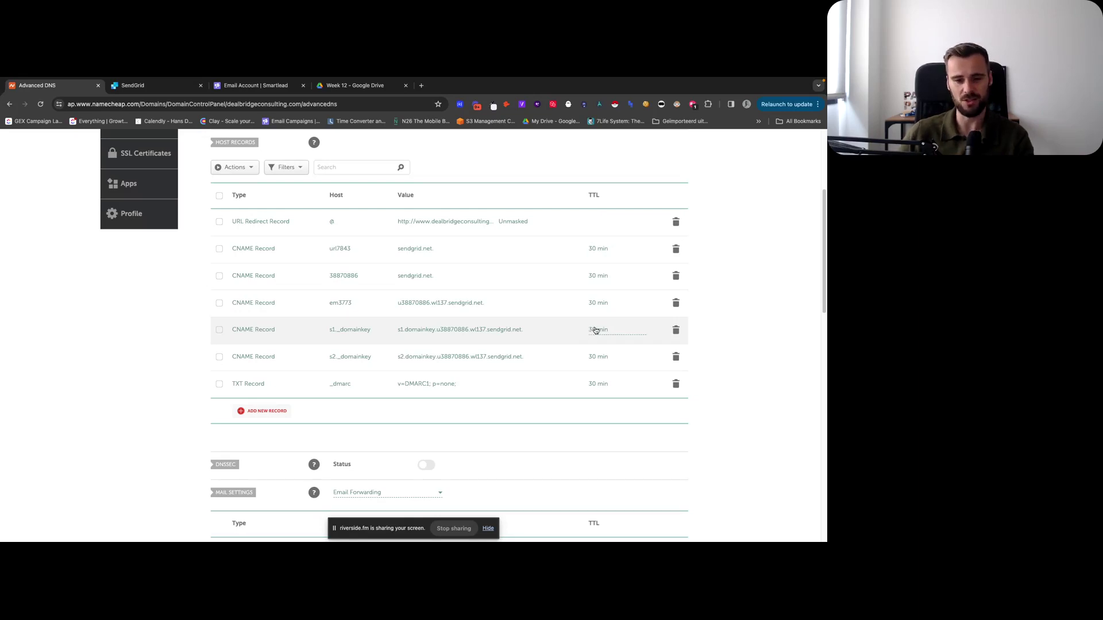
With 'I've added these records' ticked, verify dealbridgeconsulting.com and reach the 'It worked!' page.
left_click(137, 88)
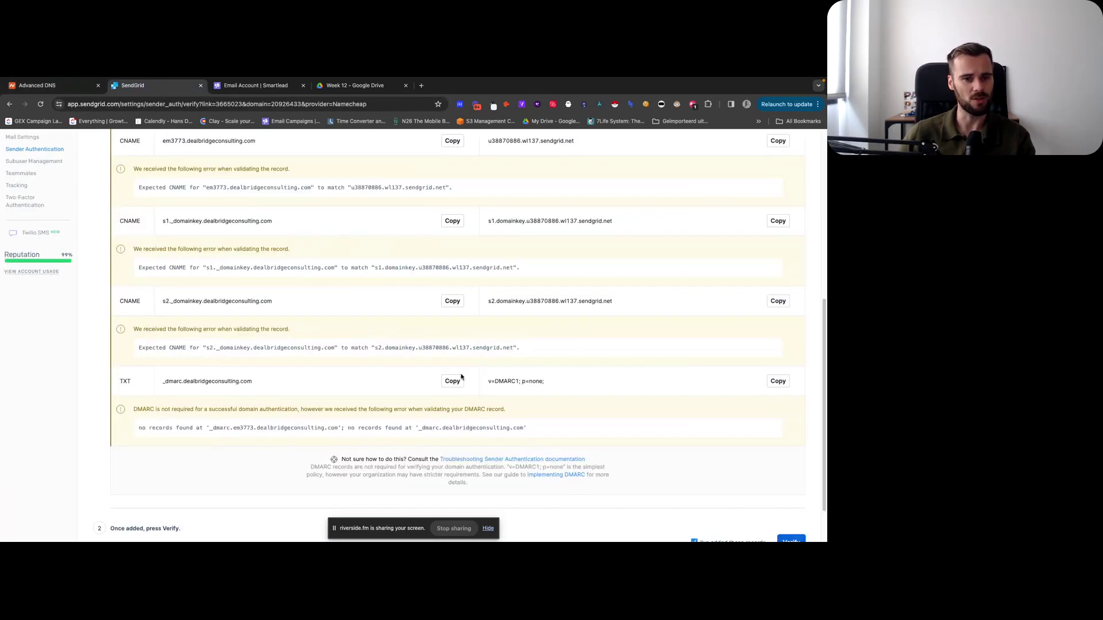
scroll(552, 391, "down", 2)
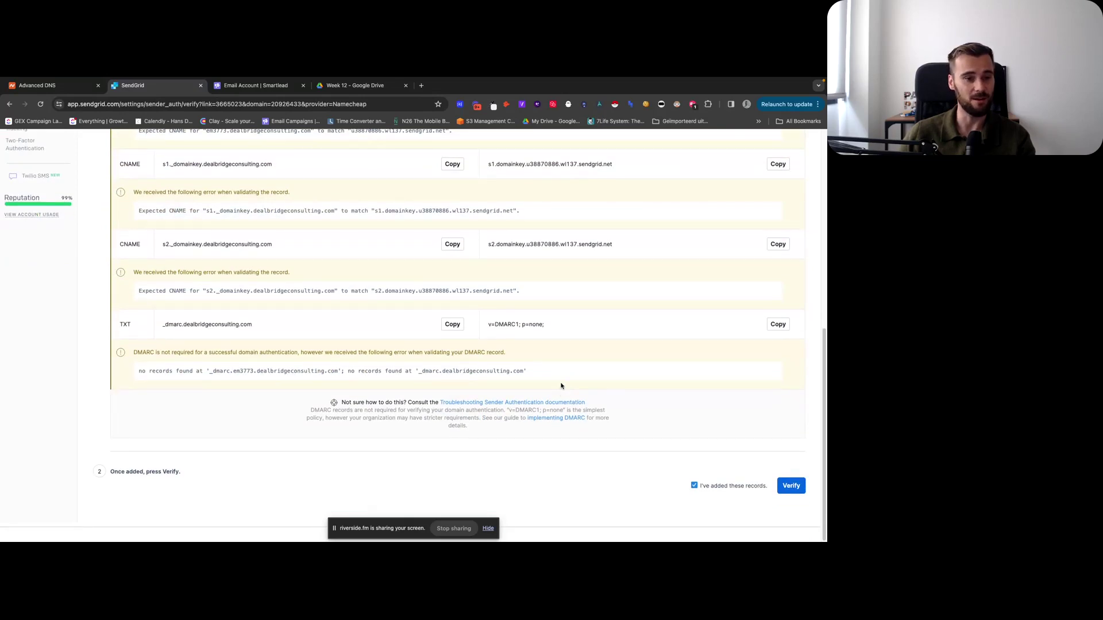
scroll(561, 385, "up", 10)
scroll(537, 385, "down", 8)
scroll(683, 432, "down", 3)
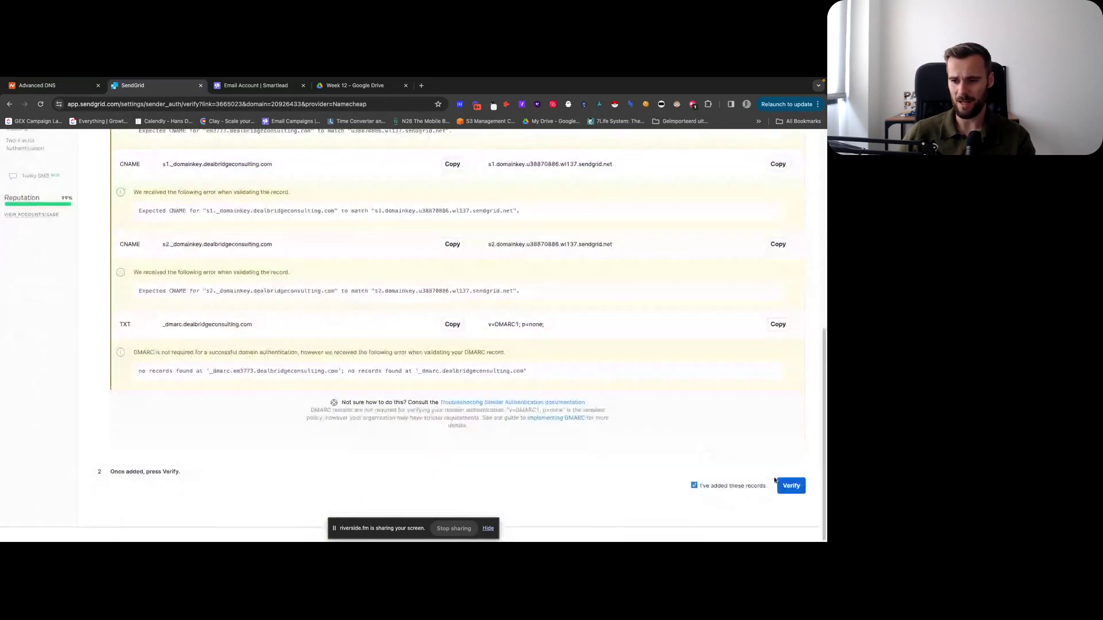
left_click(791, 484)
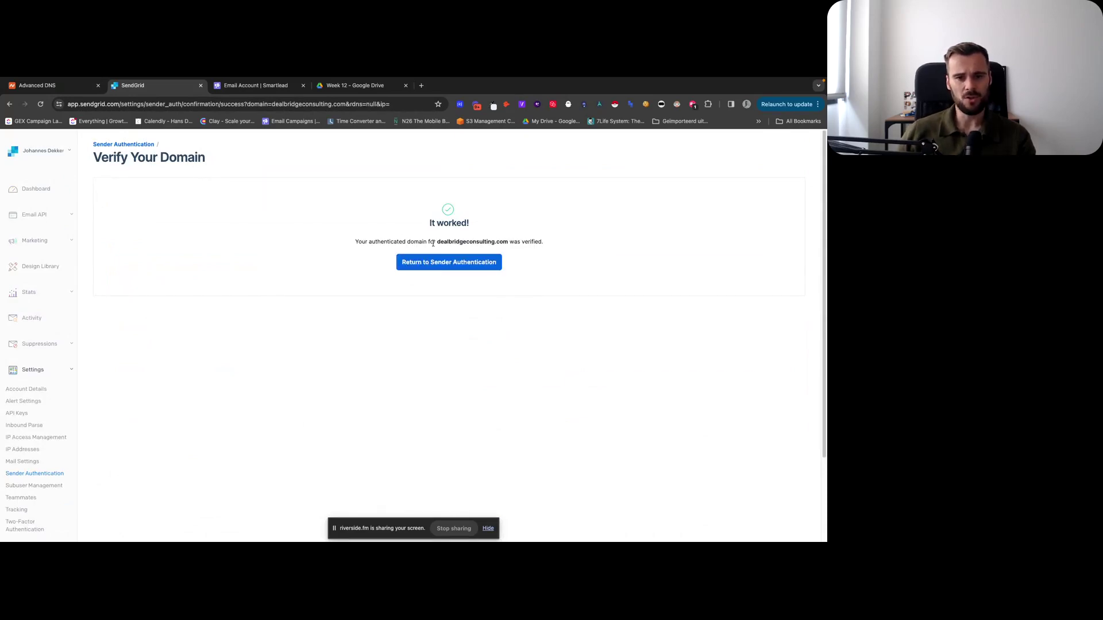
Open the em3773.dealbridgeconsulting.com record details from the Sender Authentication overview.
left_click(456, 262)
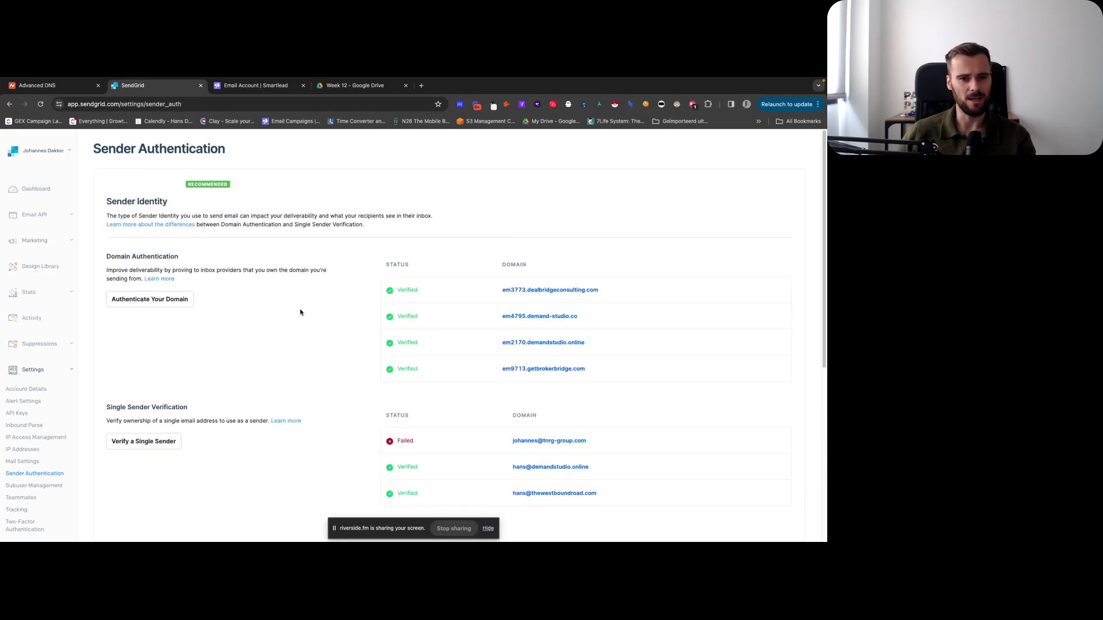
left_click(540, 287)
scroll(270, 365, "down", 2)
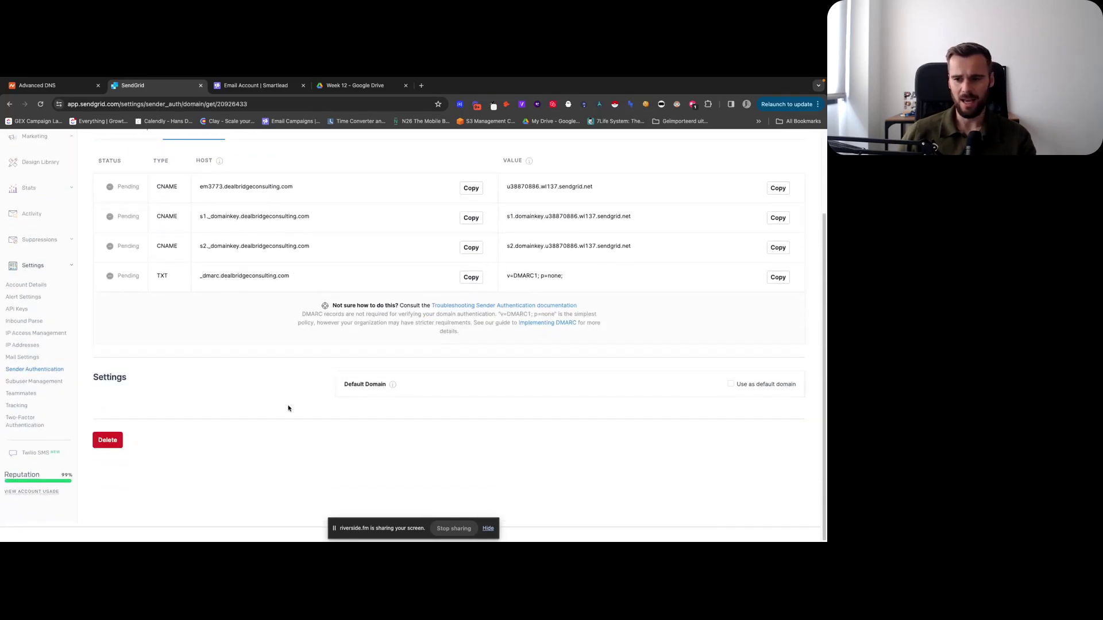
scroll(322, 356, "up", 3)
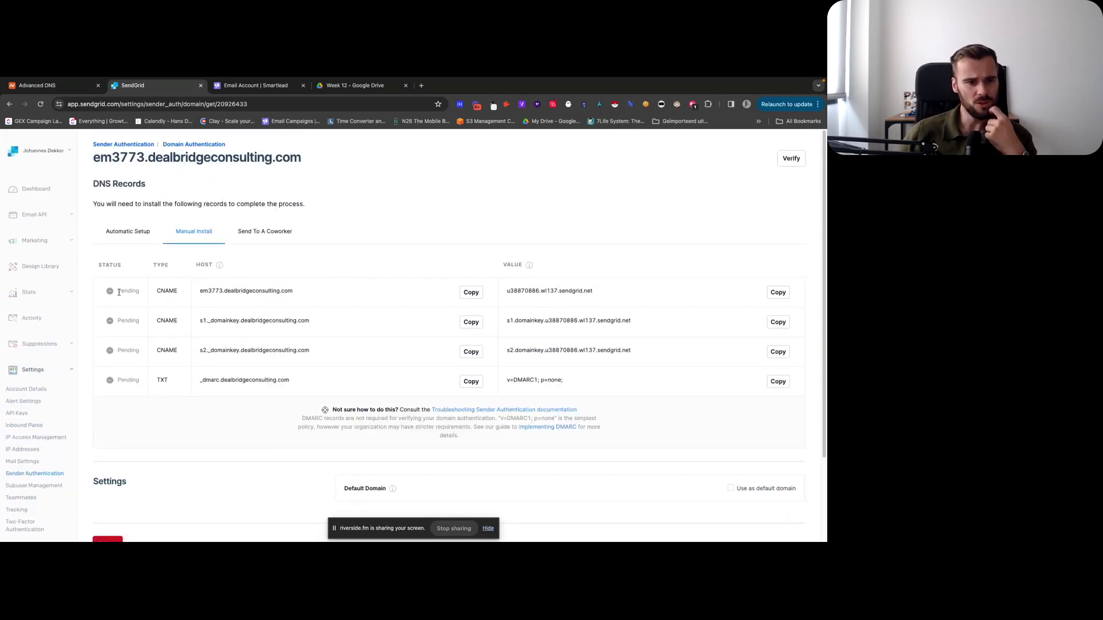
Point out the first record's Pending status, then return to Namecheap's DNS records with the SPF TXT entry.
double_click(136, 291)
left_click(137, 291)
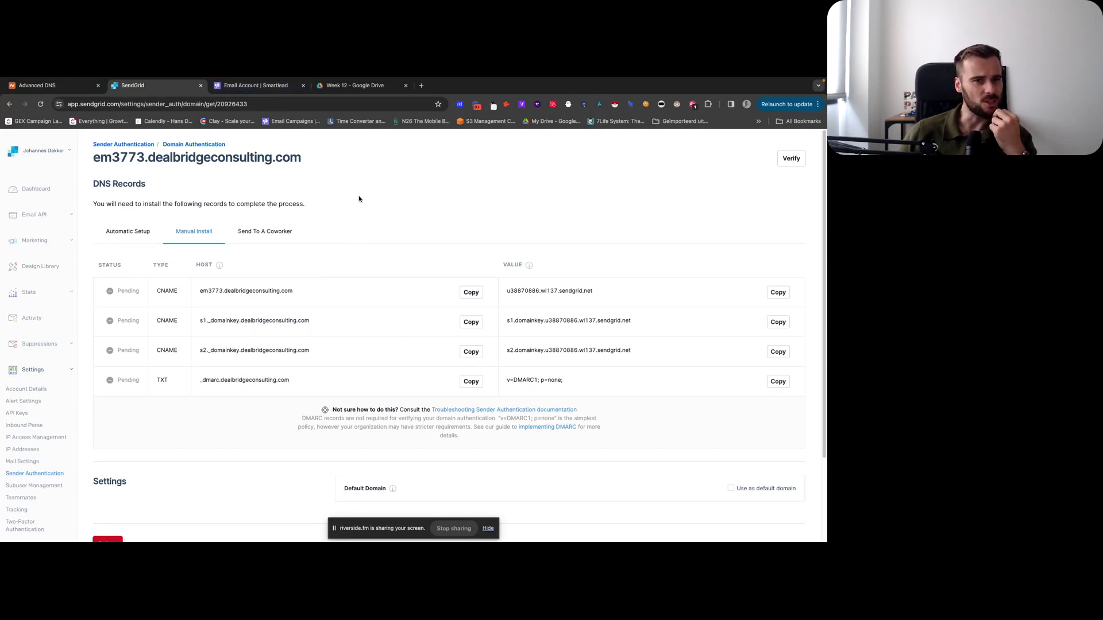
key("ctrl+shift+Tab")
scroll(361, 411, "down", 2)
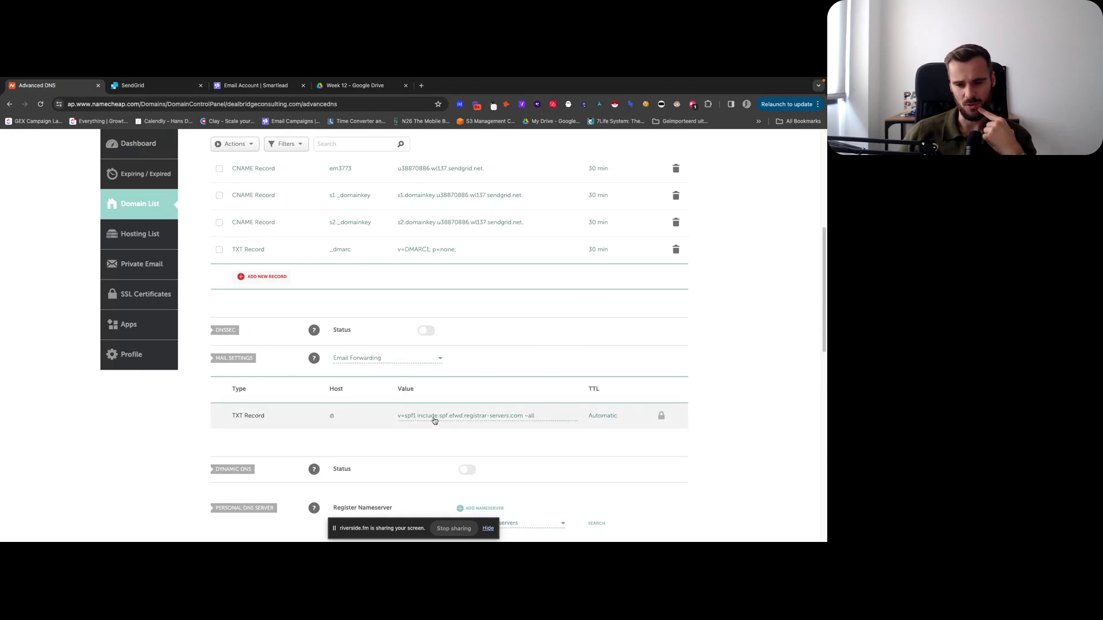
Show the Smartlead mailbox overview: 242 warmup emails sent, 97% in inbox, warm-up completed.
left_click(242, 86)
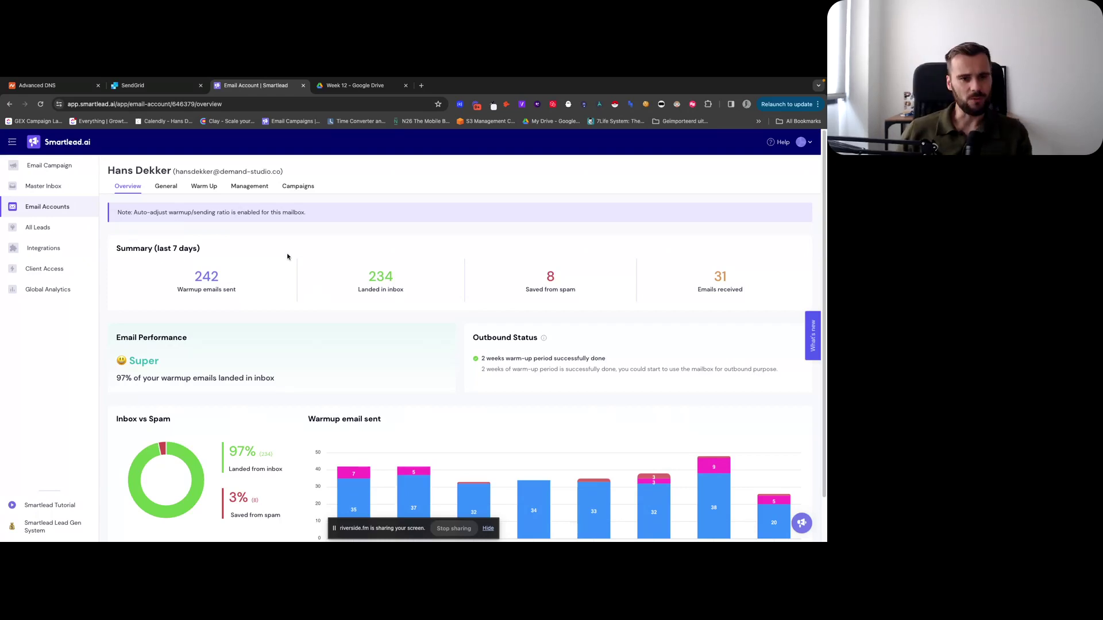
left_click_drag(176, 171, 280, 171)
left_click(288, 174)
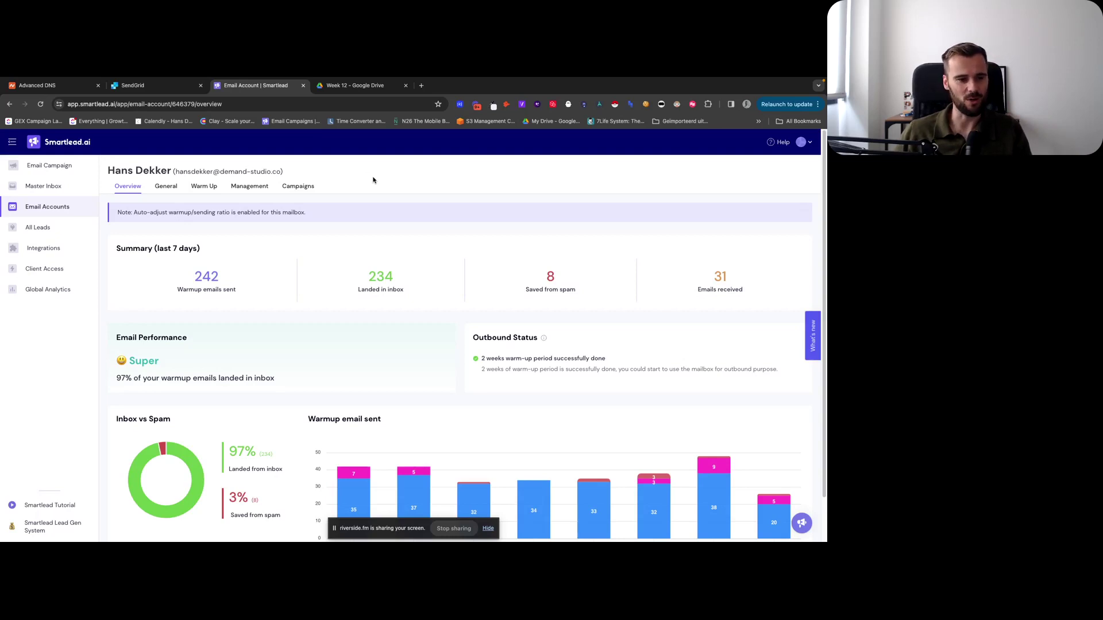
scroll(323, 274, "down", 2)
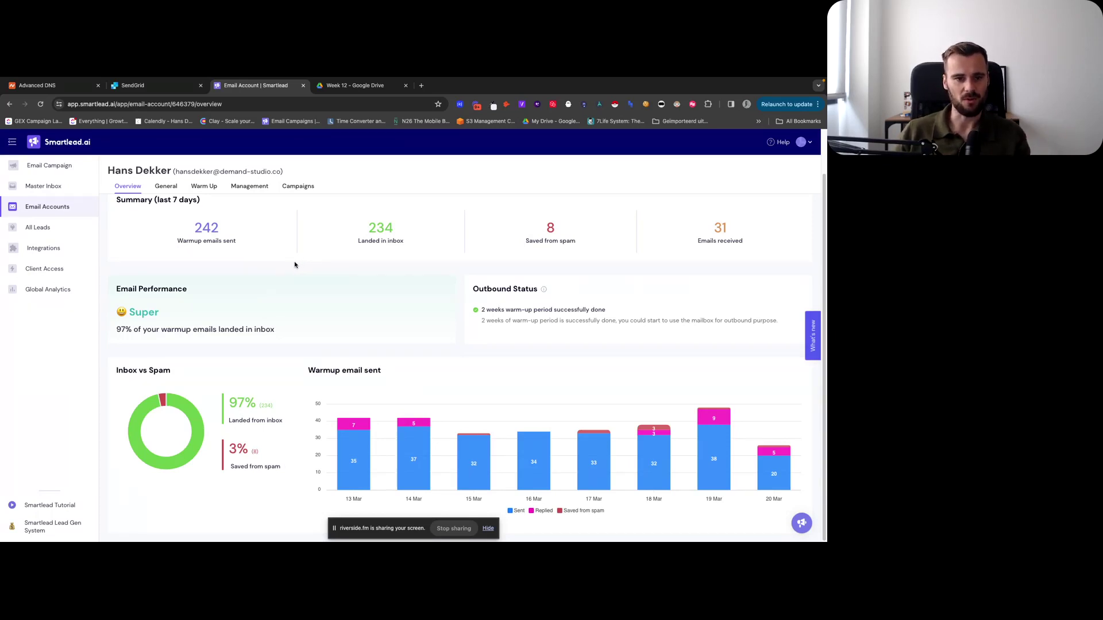
left_click_drag(94, 330, 369, 333)
left_click(281, 329)
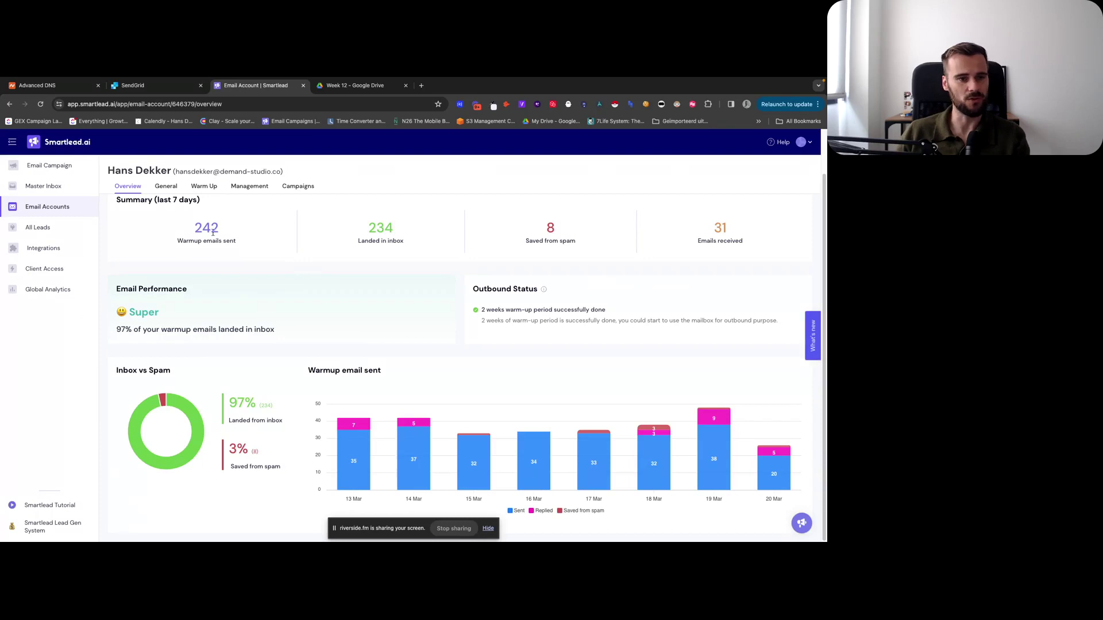
left_click(166, 186)
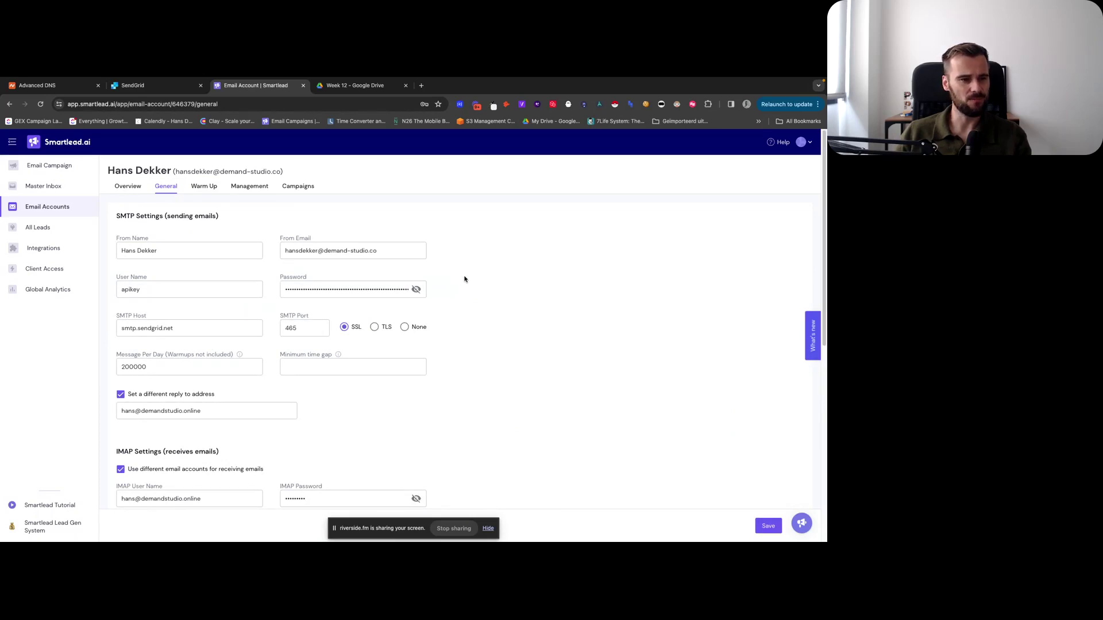
left_click(168, 251)
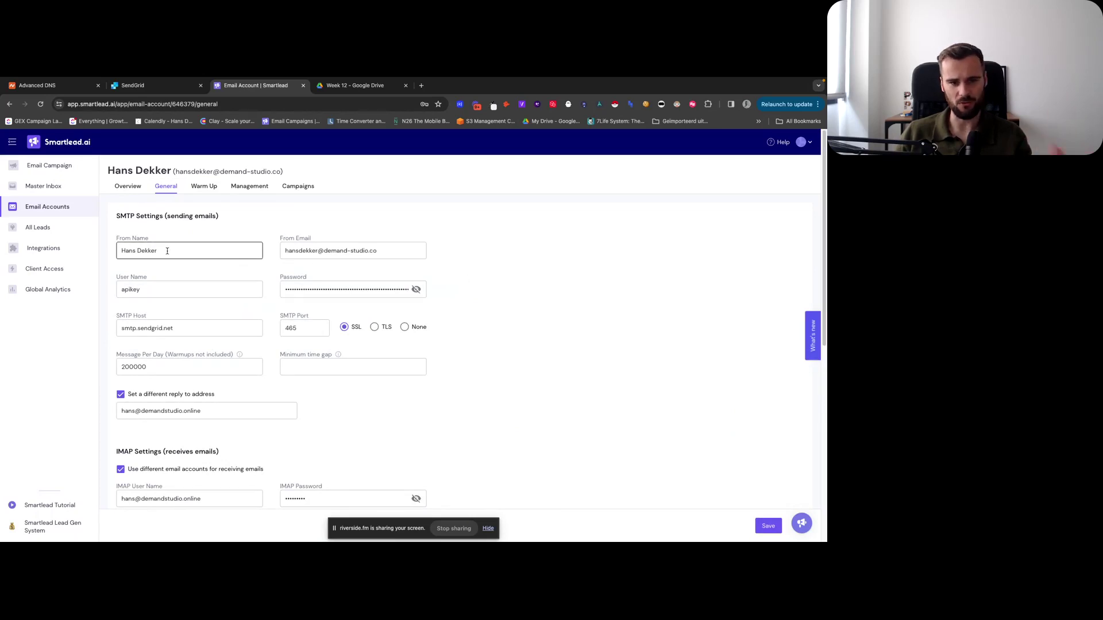
left_click(312, 251)
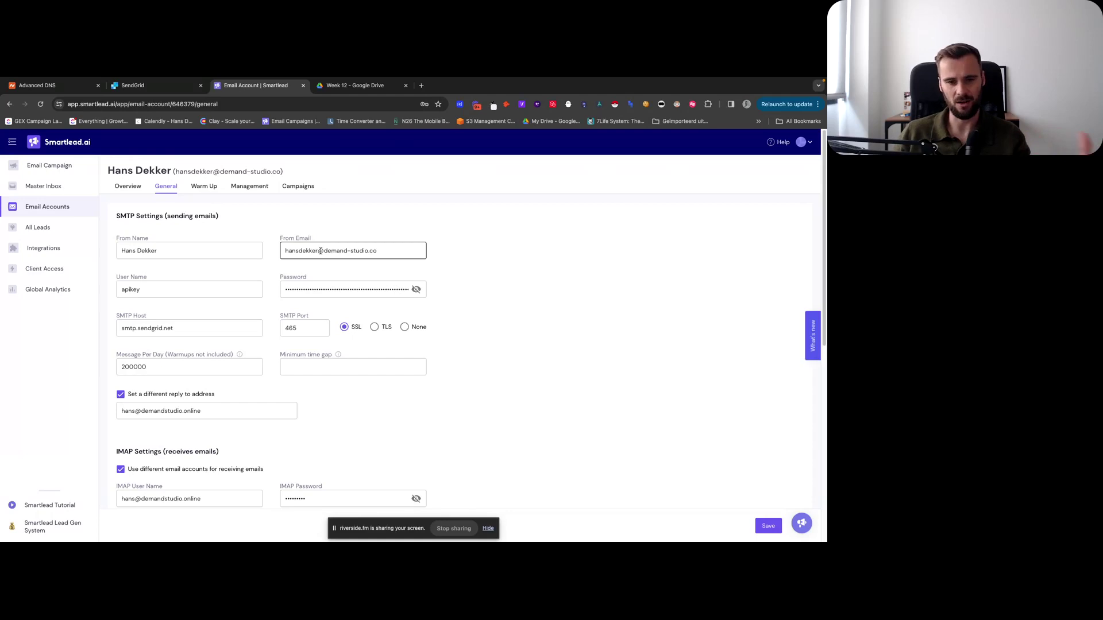
left_click(190, 288)
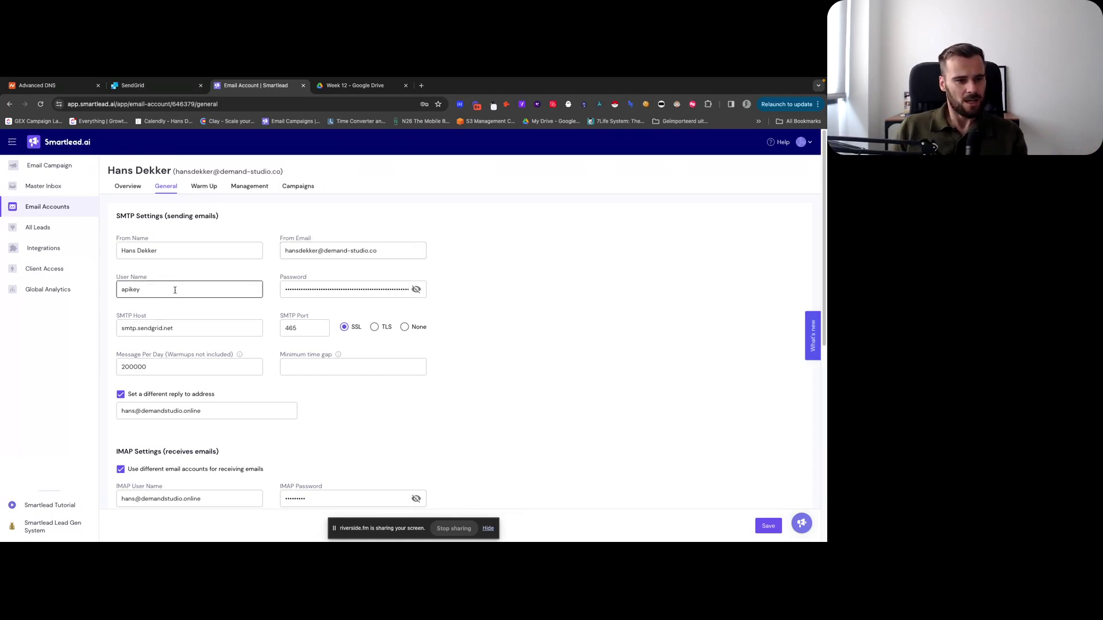
left_click(325, 288)
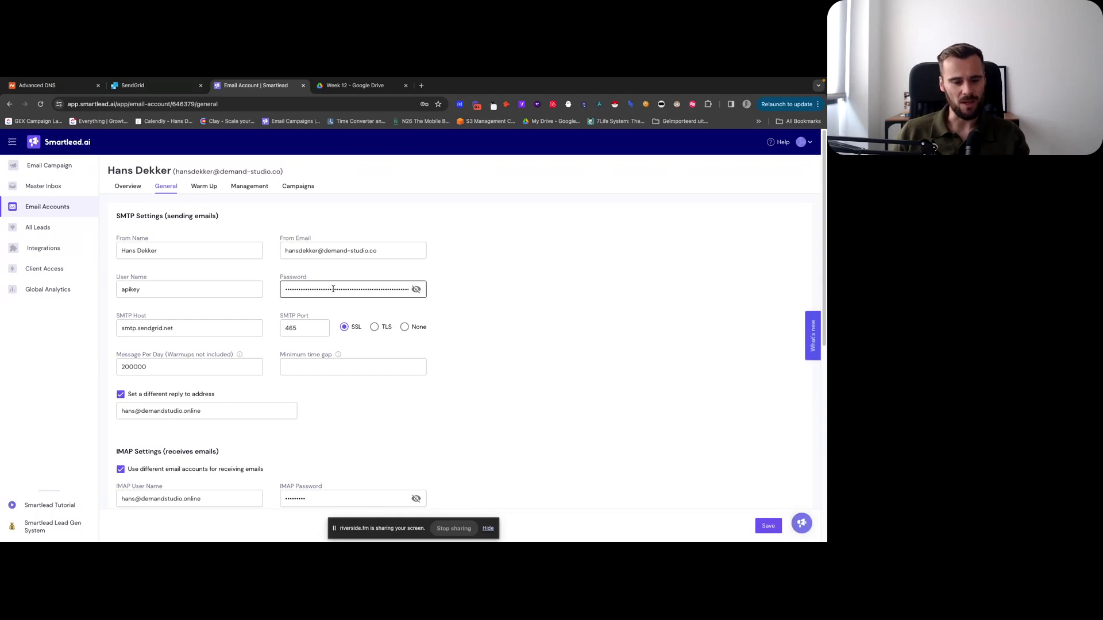
left_click(130, 329)
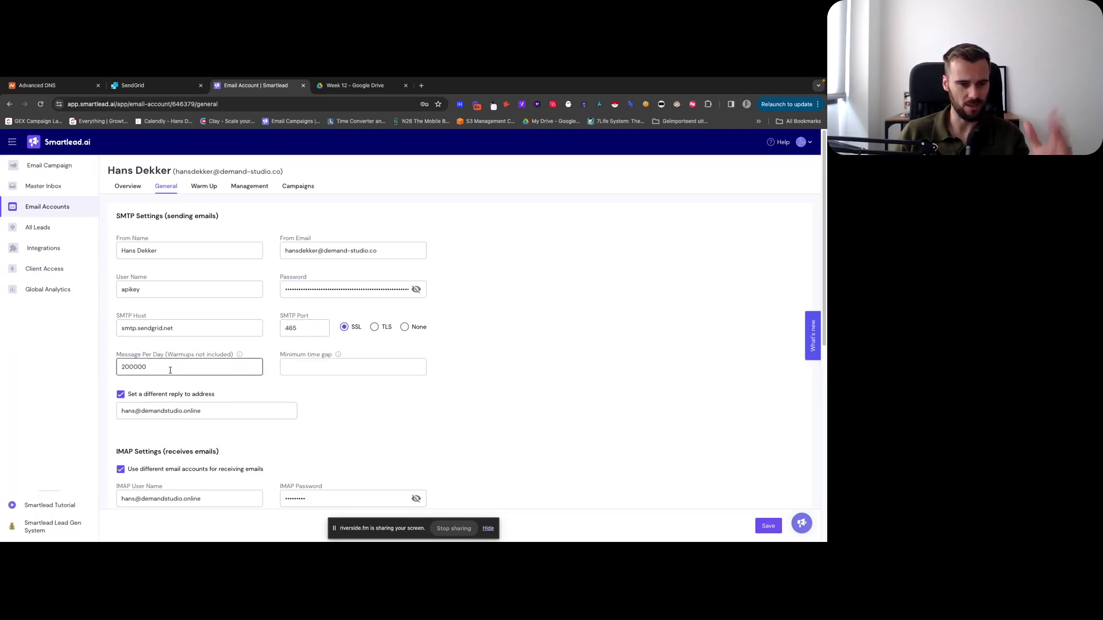
scroll(172, 365, "down", 1)
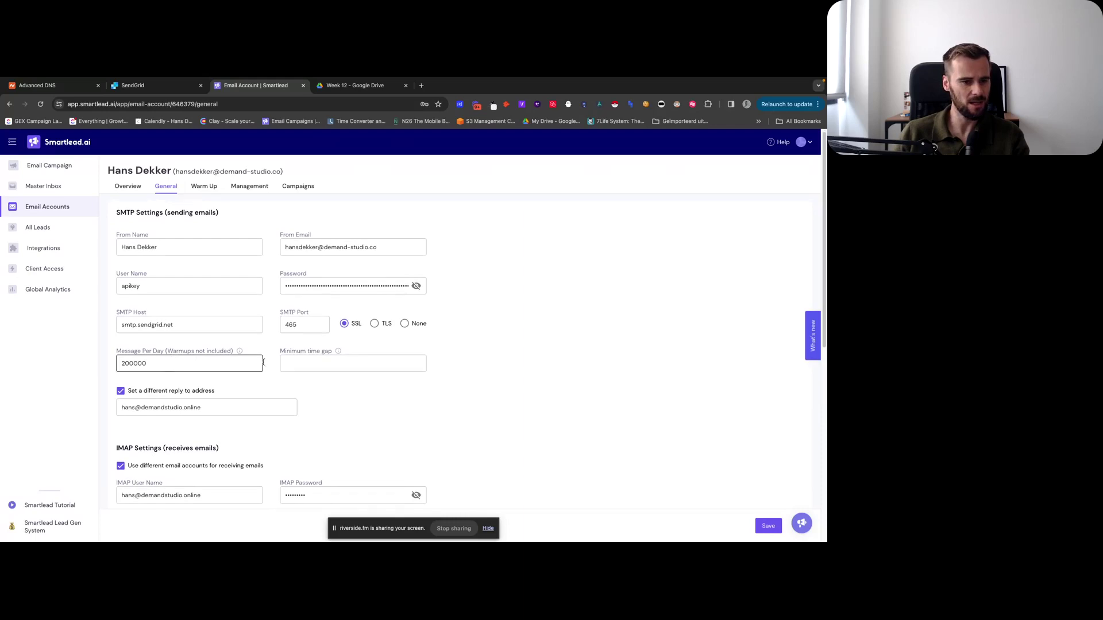
scroll(309, 359, "down", 1)
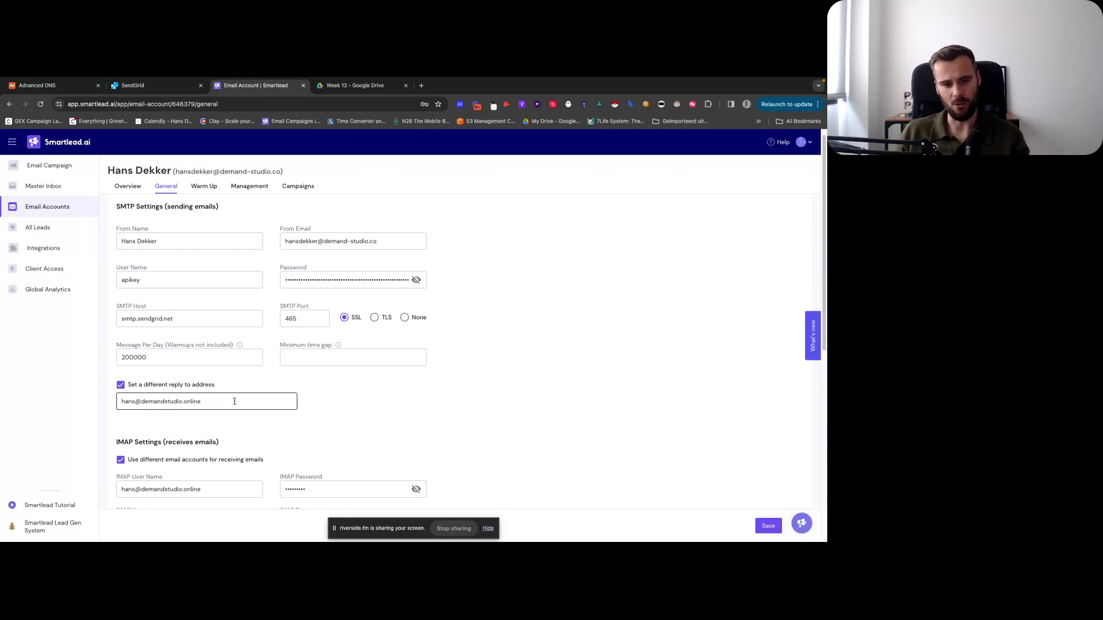
left_click(323, 243)
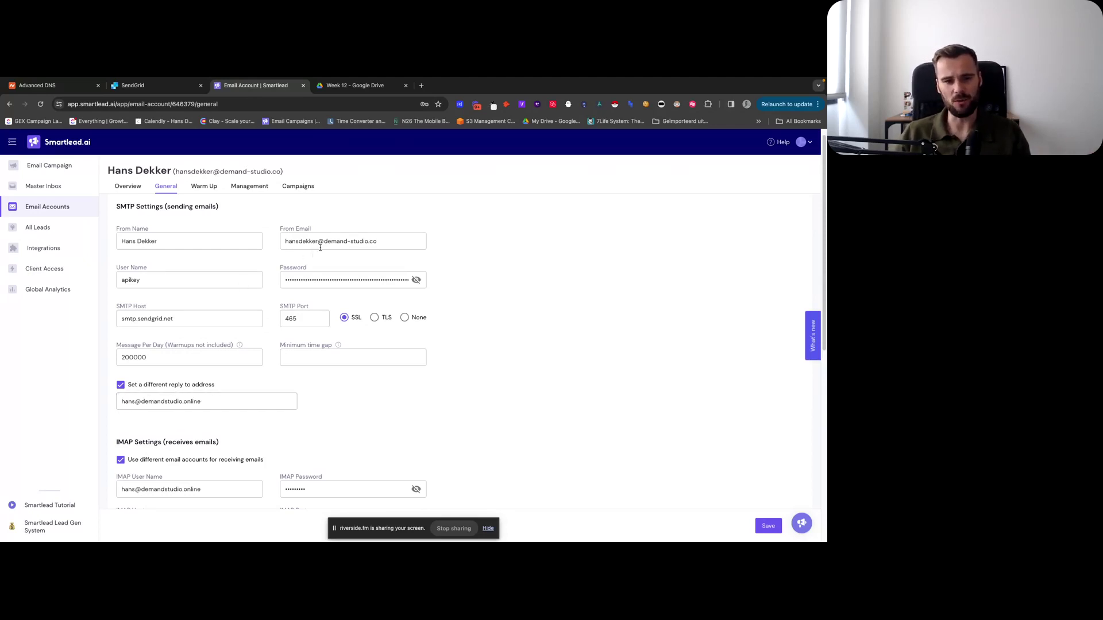
left_click(281, 374)
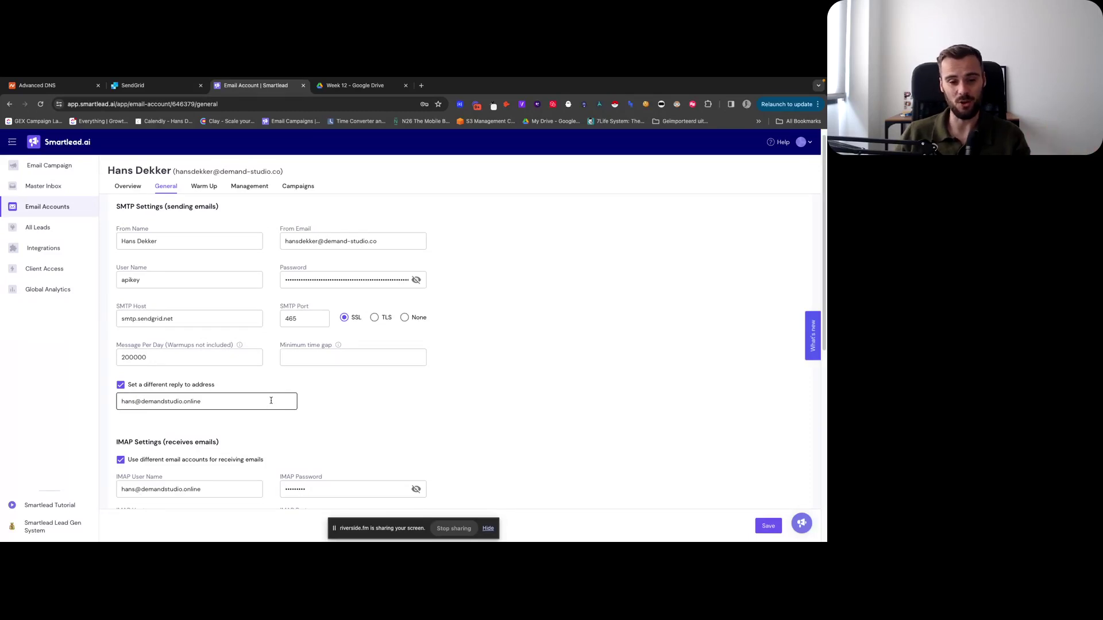
left_click(274, 386)
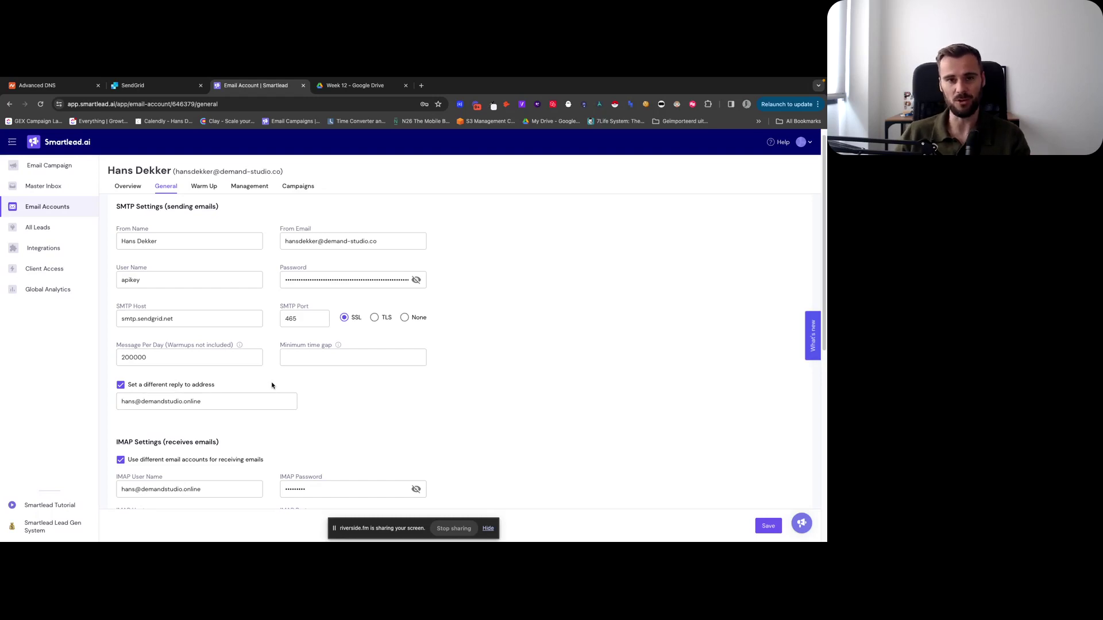
scroll(272, 385, "down", 2)
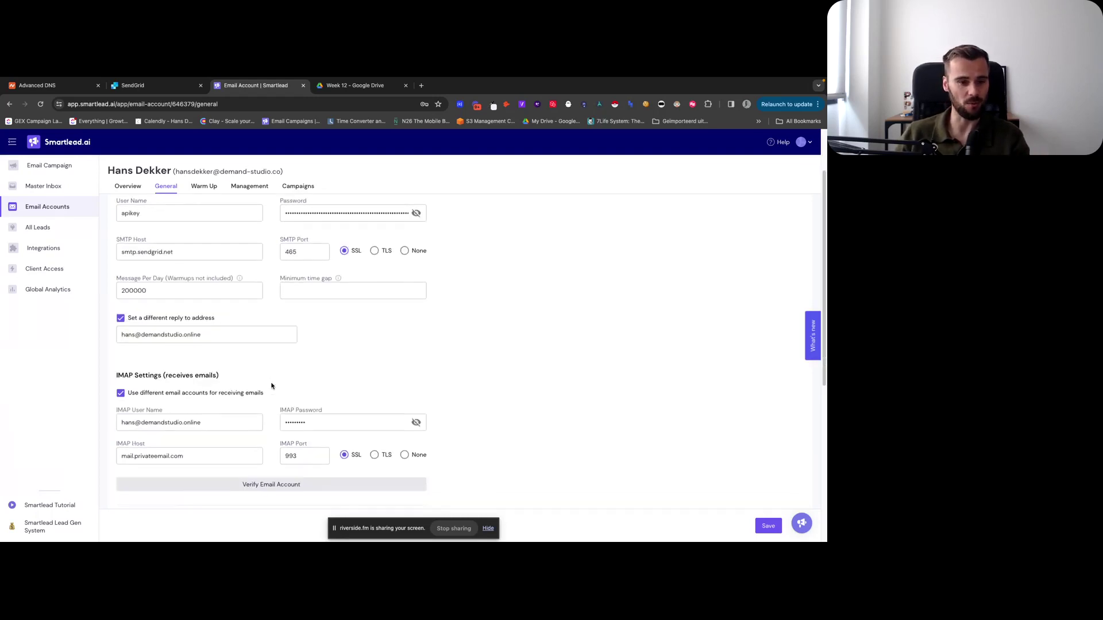
scroll(273, 386, "down", 1)
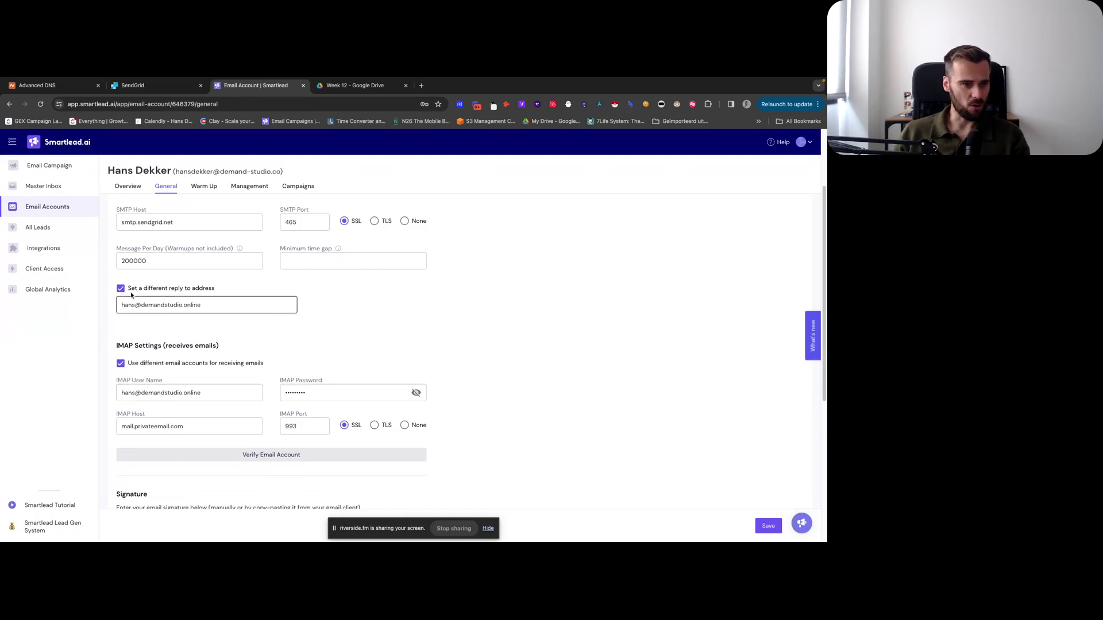
left_click_drag(116, 340, 231, 349)
left_click(230, 351)
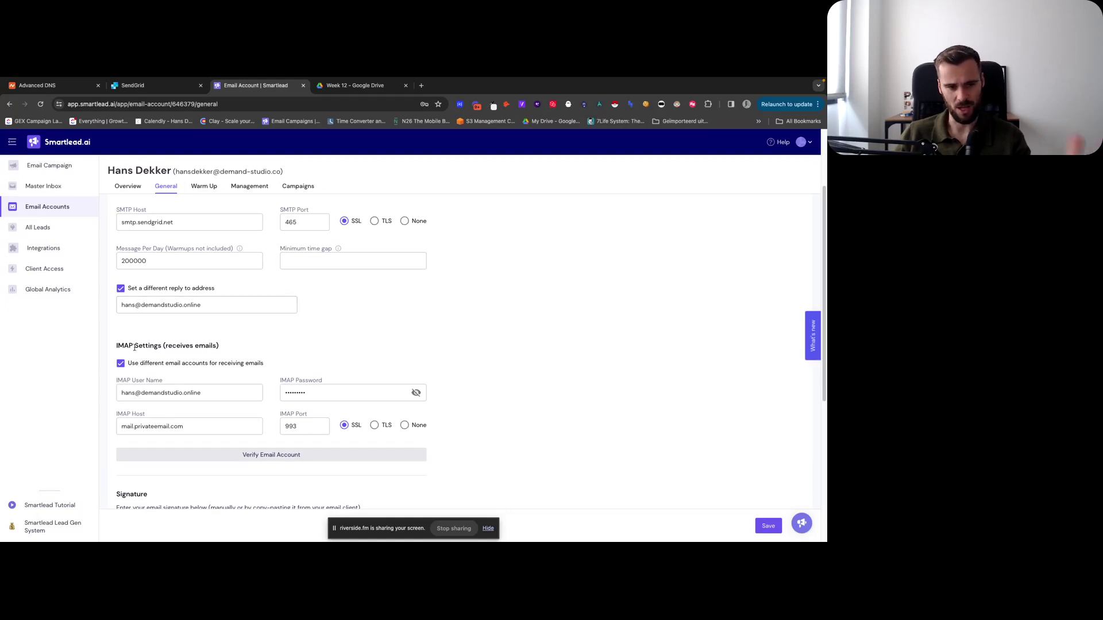
scroll(109, 375, "down", 2)
scroll(110, 375, "down", 5)
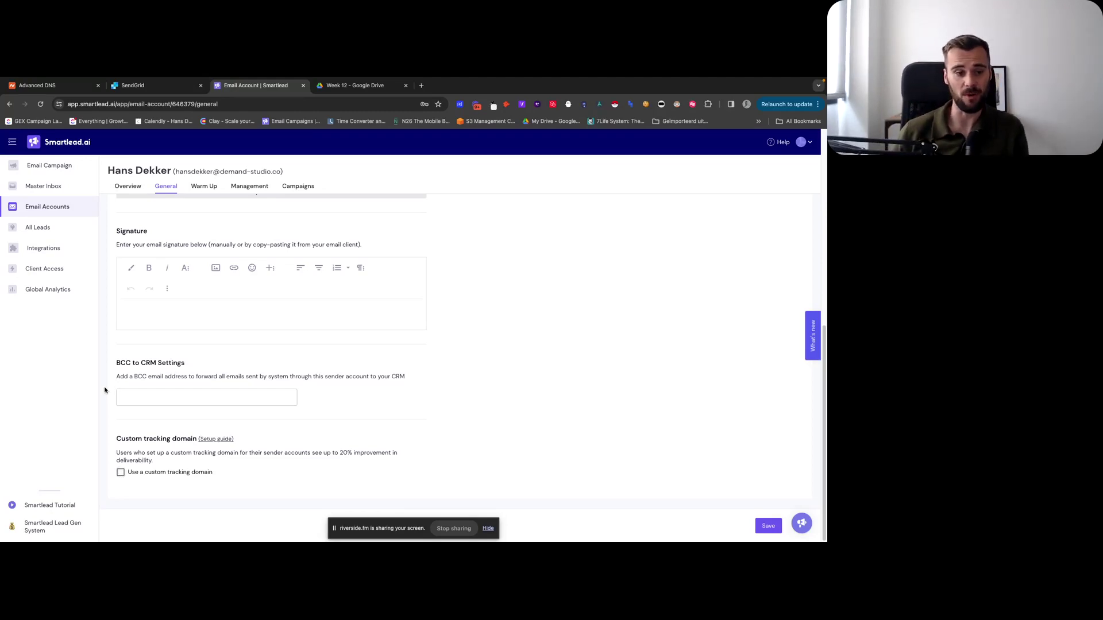
scroll(109, 394, "up", 5)
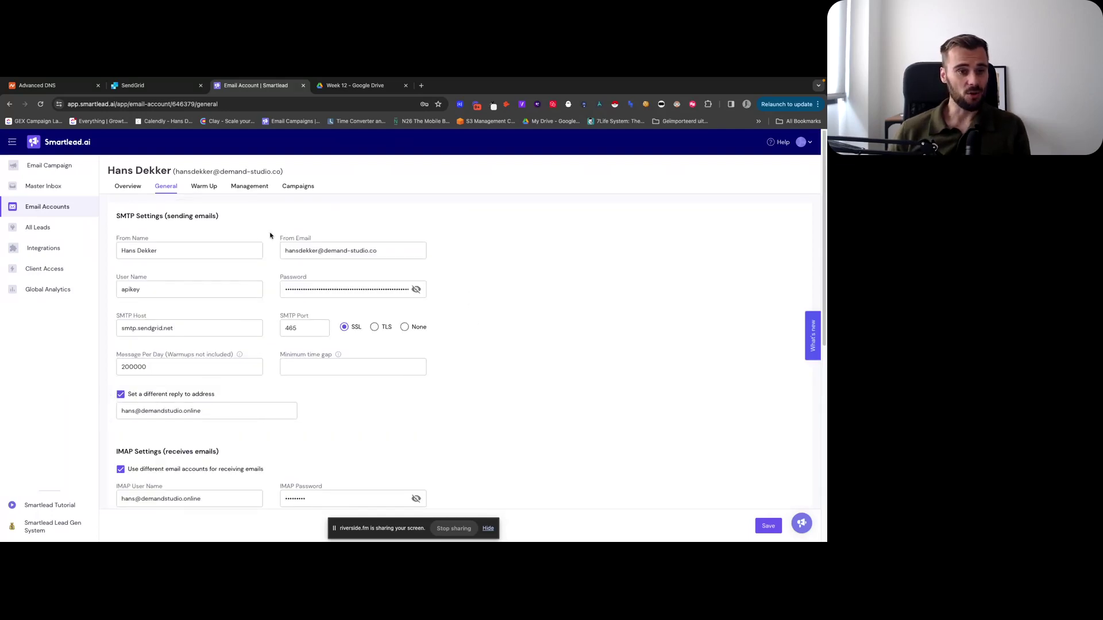
left_click(294, 251)
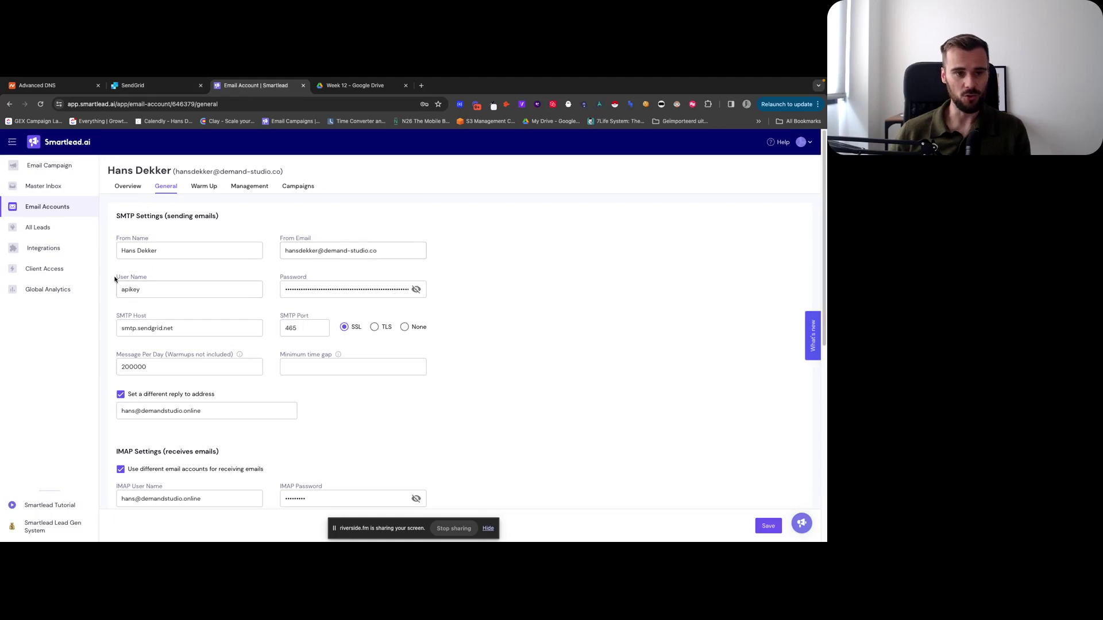
left_click_drag(117, 277, 148, 277)
left_click_drag(283, 274, 306, 277)
left_click(163, 309)
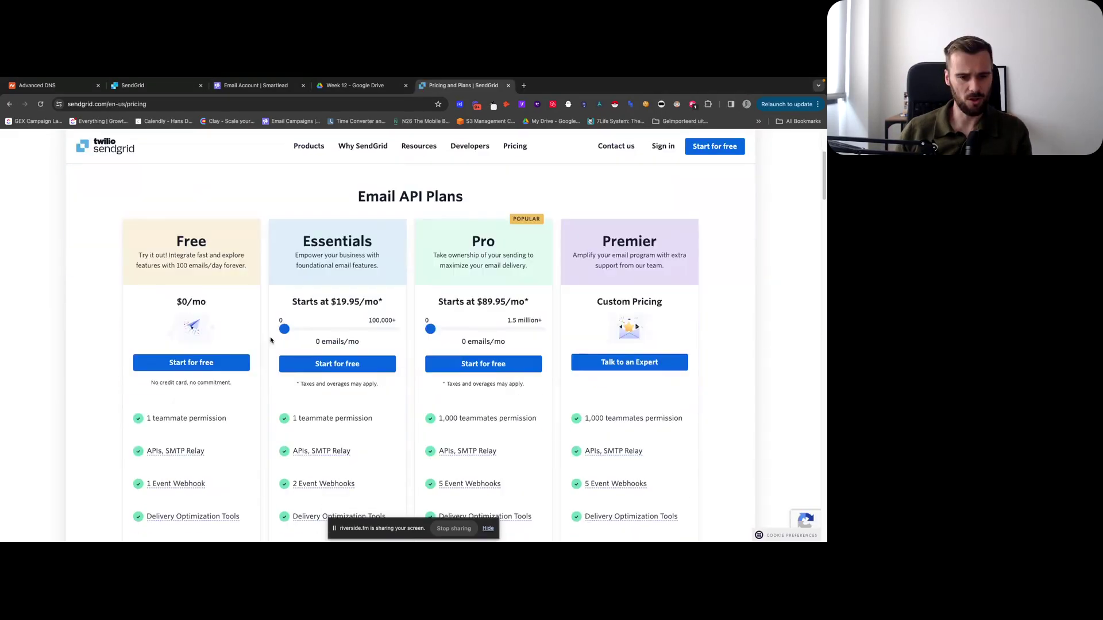
Review the Essentials plan's starting price on SendGrid's pricing page.
scroll(266, 342, "down", 6)
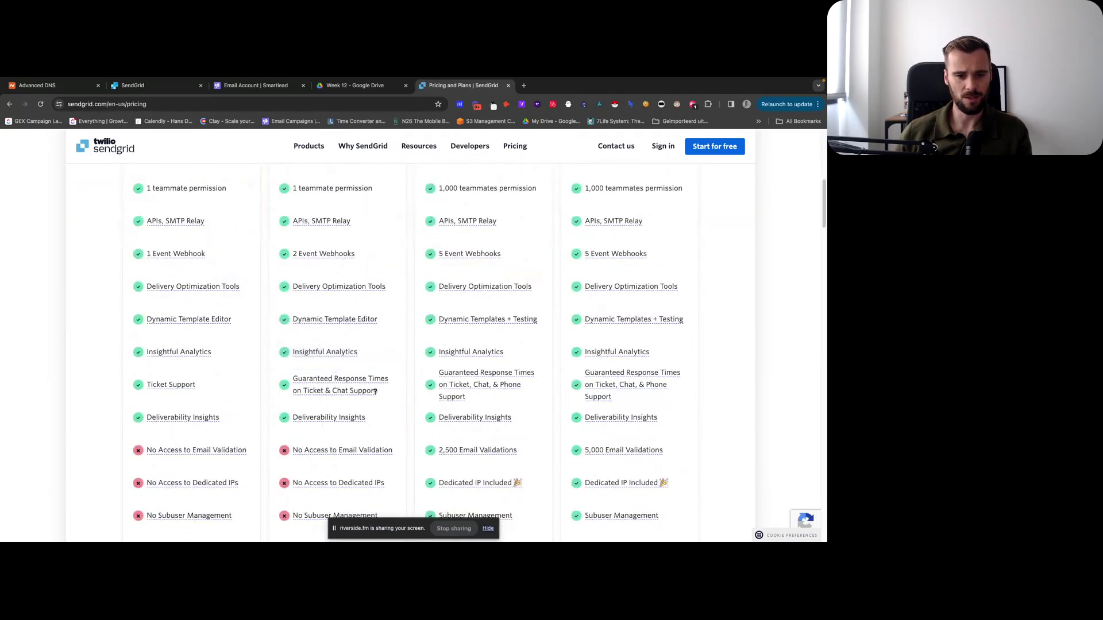
scroll(307, 394, "up", 5)
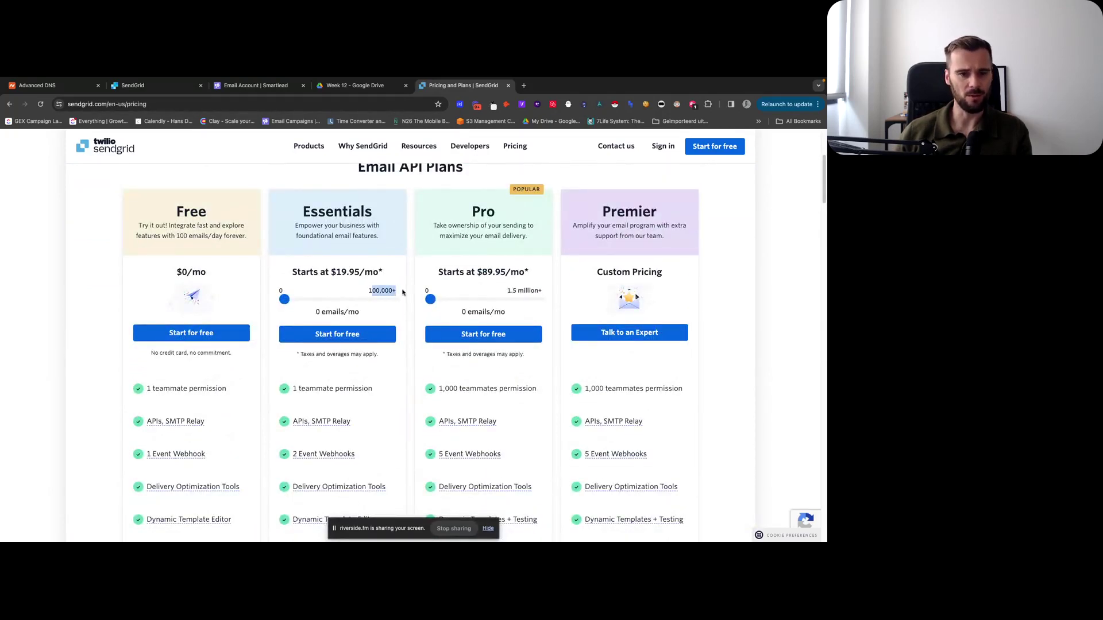
left_click_drag(330, 270, 401, 274)
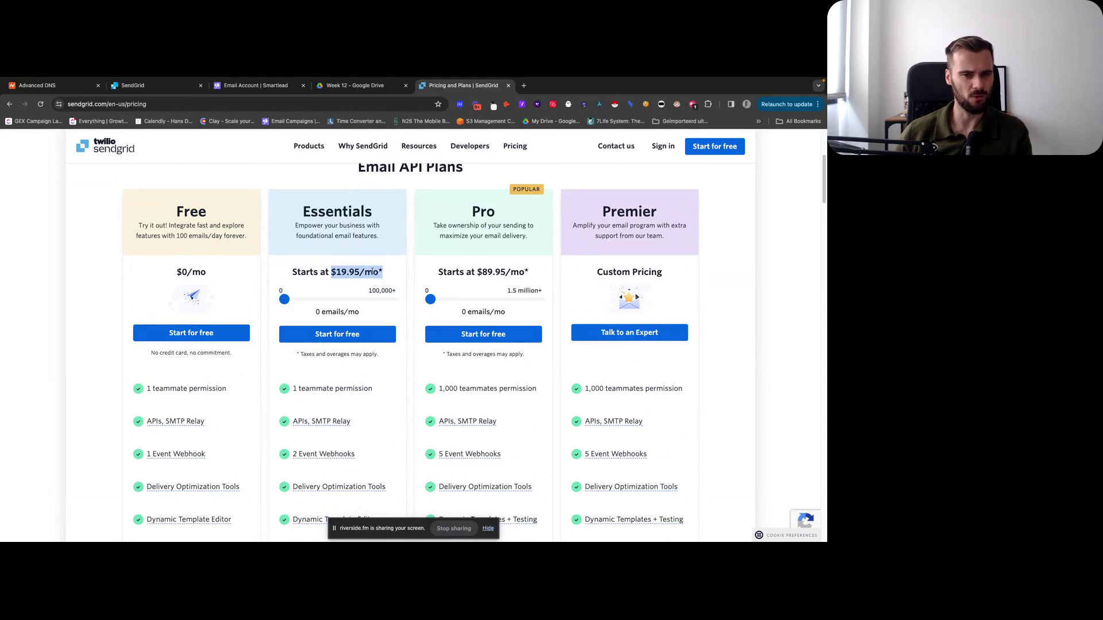
left_click(293, 283)
Slide Essentials to 50,000 then 100,000 emails a month ($34.95/mo), then return to Smartlead.
left_click_drag(284, 300, 371, 300)
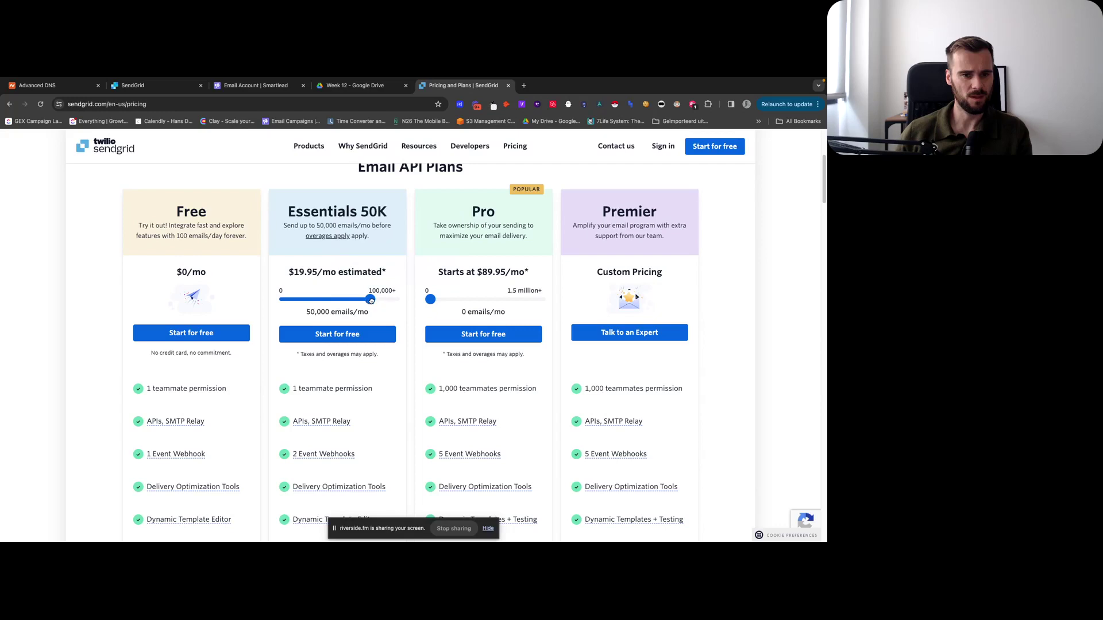
left_click_drag(290, 283, 372, 273)
left_click(323, 272)
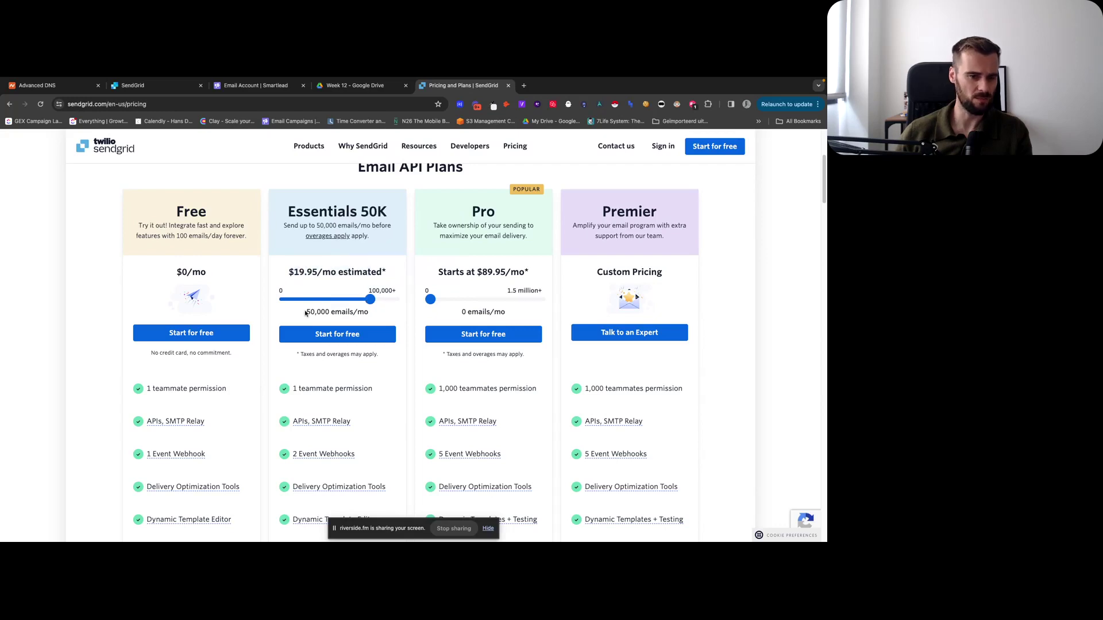
left_click_drag(305, 312, 396, 300)
left_click(345, 313)
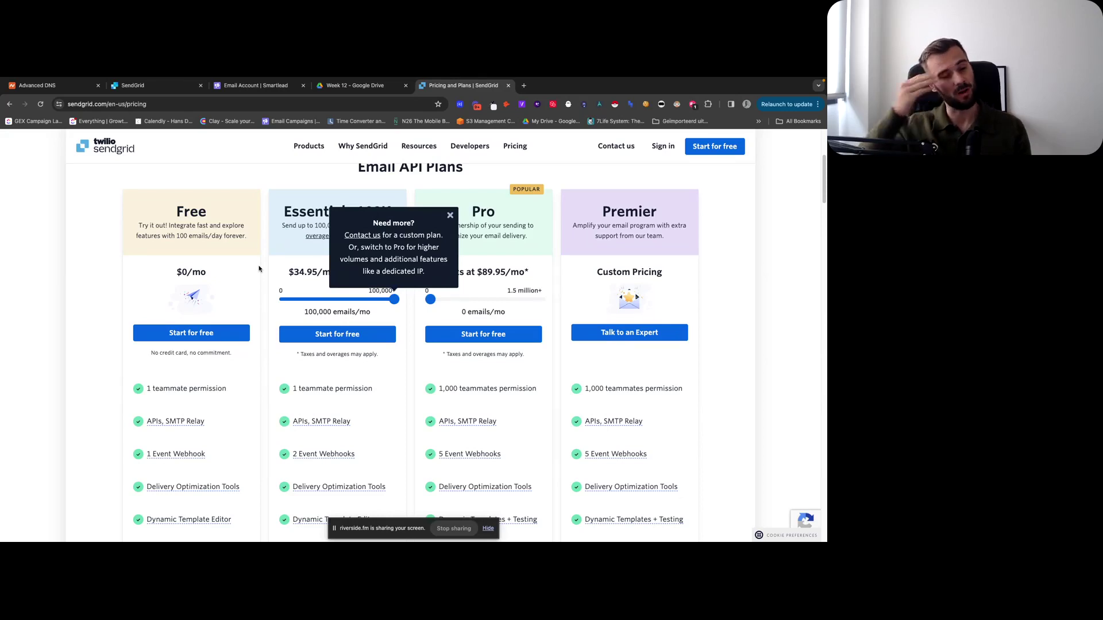
left_click(450, 215)
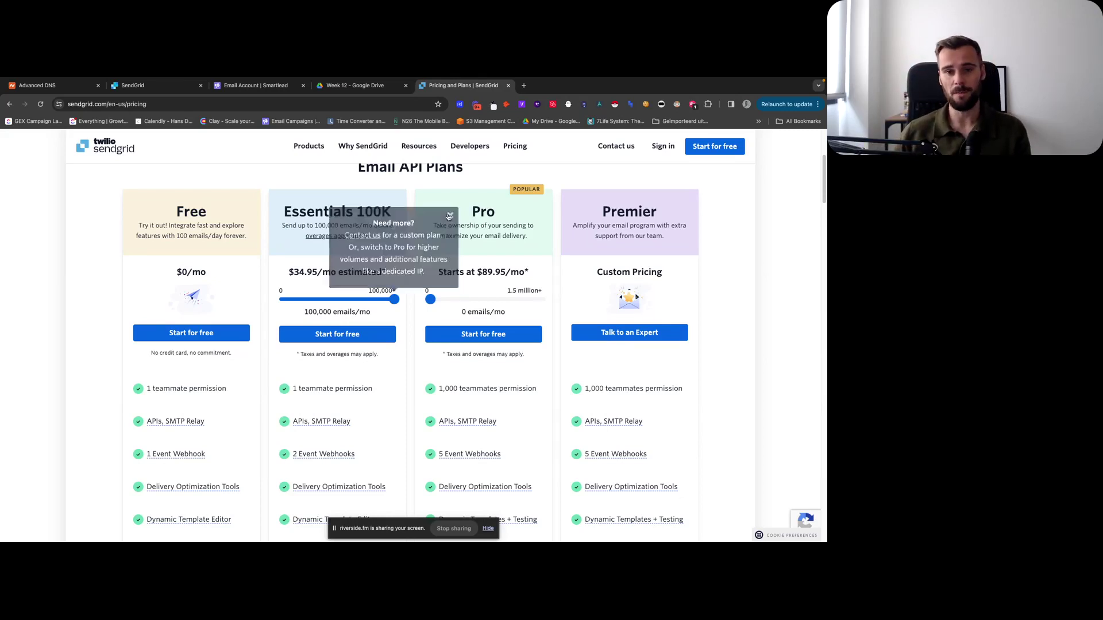
left_click(238, 86)
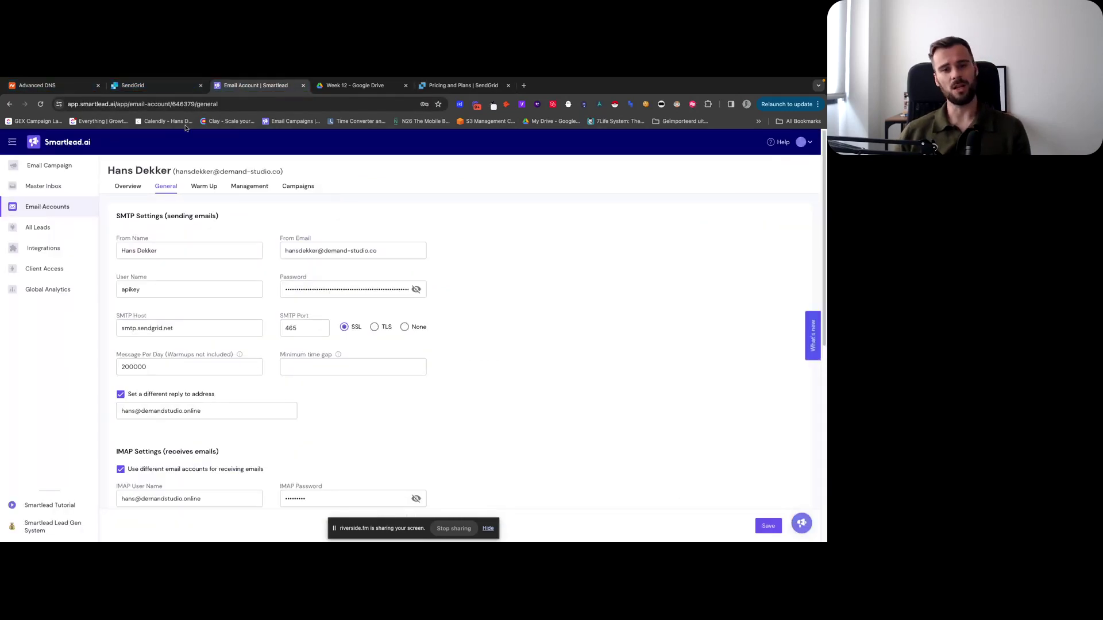
Show SendGrid's em3773.dealbridgeconsulting.com records: three CNAMEs and a DMARC TXT record.
left_click(135, 85)
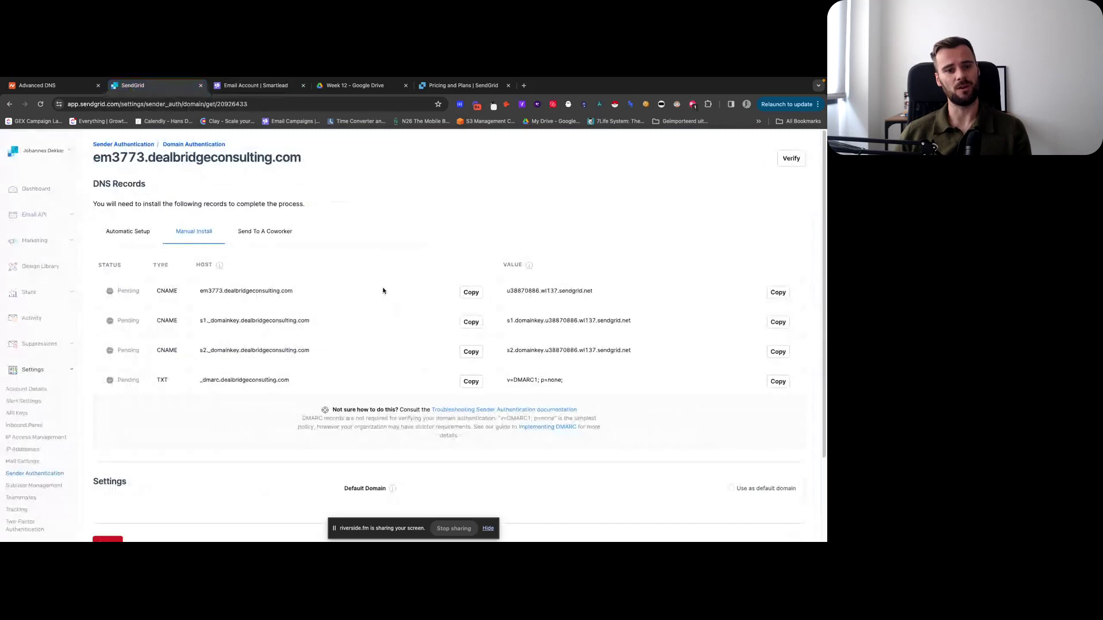